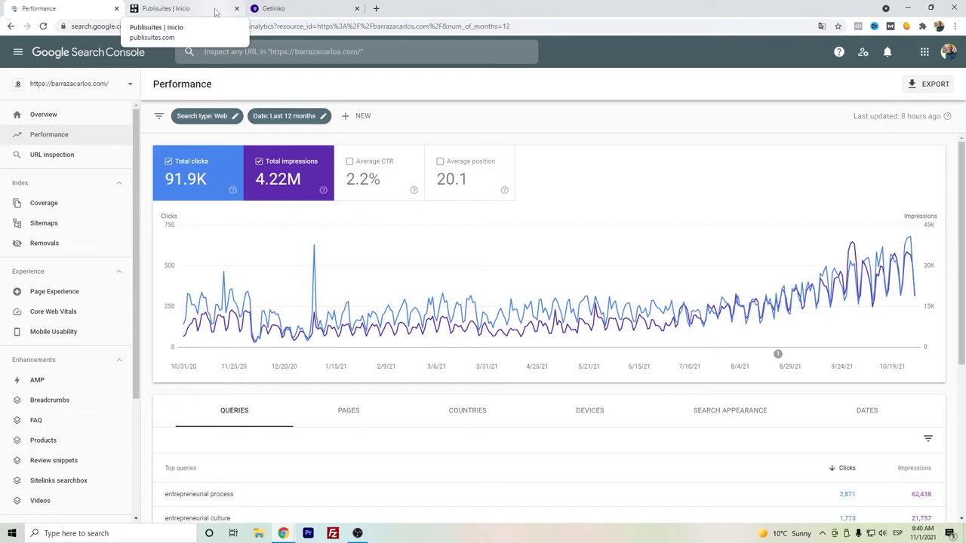
View the public Getlinko and Publisuites home pages in the incognito window
{"action": "mouse_move", "coordinate": [283, 534]}
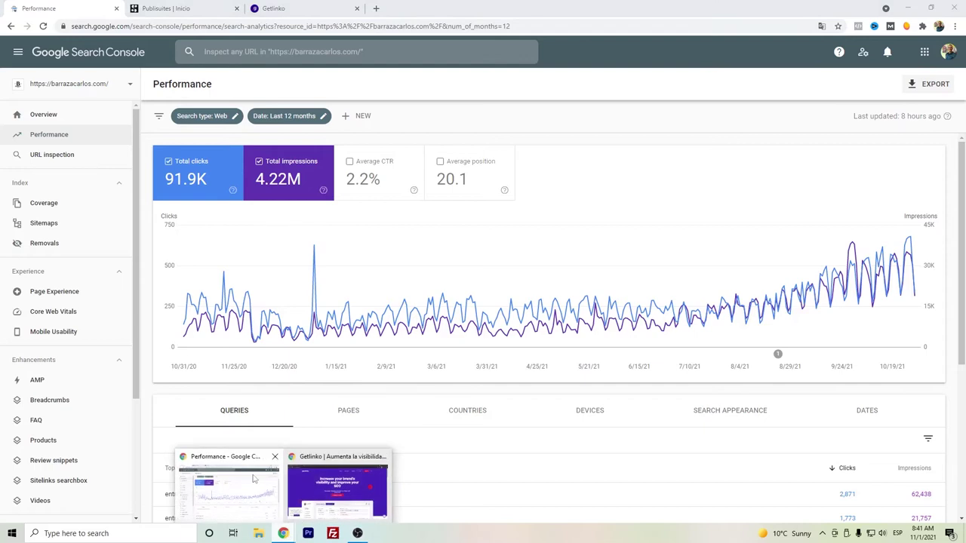
{"action": "left_click", "coordinate": [314, 468]}
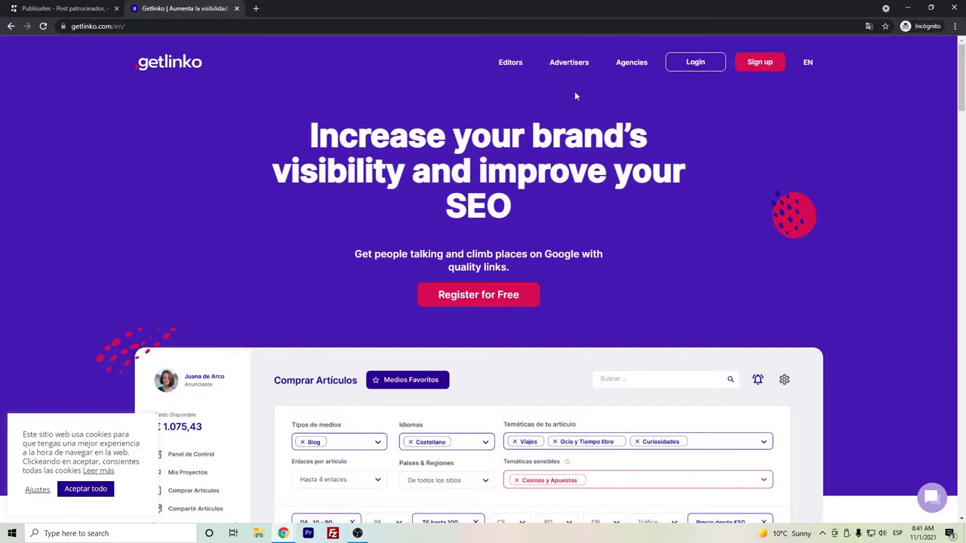
{"action": "left_click", "coordinate": [77, 9]}
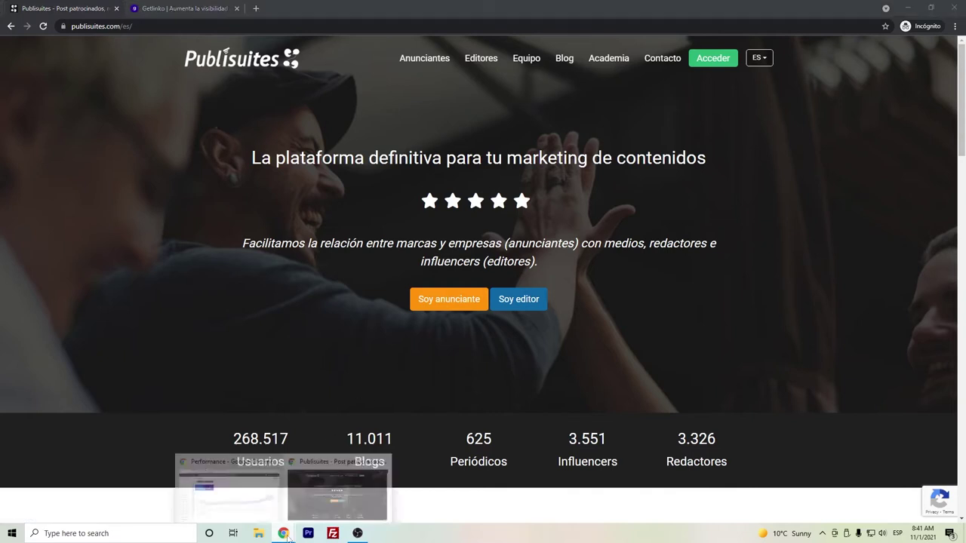
Return to the signed-in browser window and open the Webs & Blogs catalogue in Publisuites
{"action": "left_click", "coordinate": [218, 472]}
{"action": "left_click", "coordinate": [154, 6]}
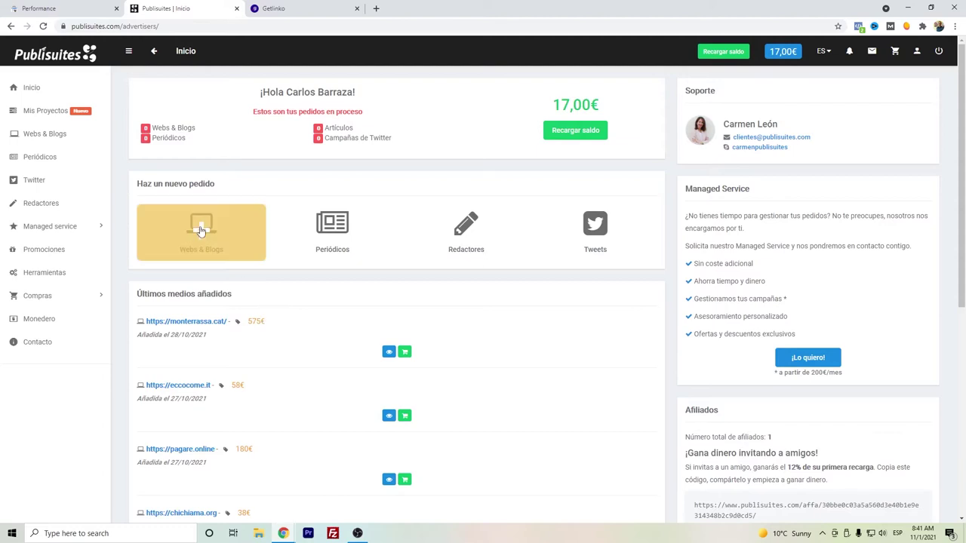
{"action": "left_click", "coordinate": [82, 141]}
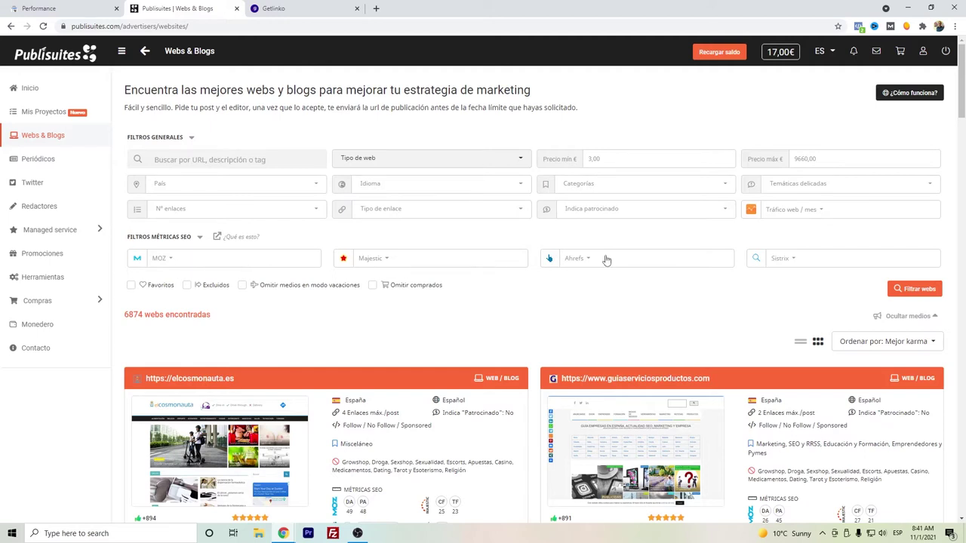
Look through the unfiltered website and blog listings, including their SEO metrics, accepted link types and post prices
{"action": "scroll", "coordinate": [575, 279], "scroll_direction": "down", "scroll_amount": 2}
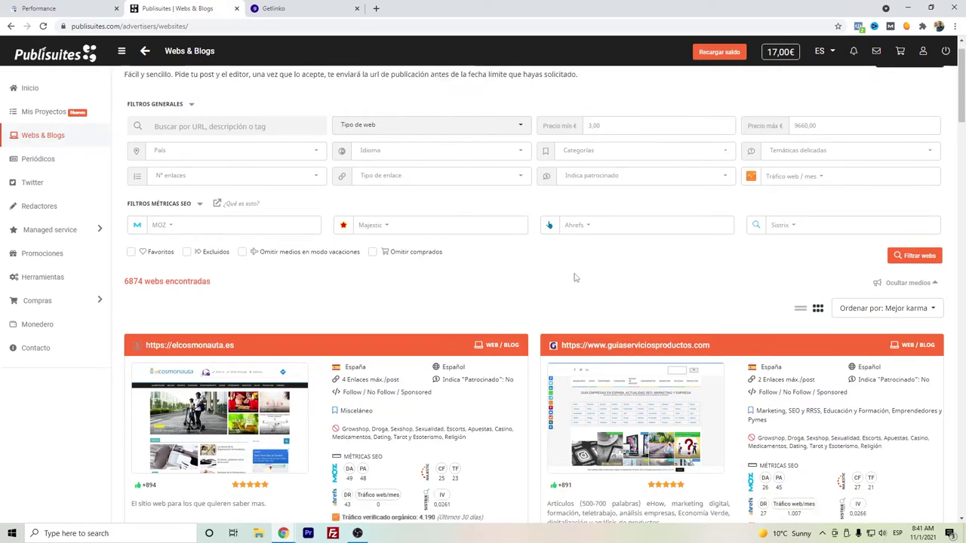
{"action": "scroll", "coordinate": [534, 294], "scroll_direction": "down", "scroll_amount": 1}
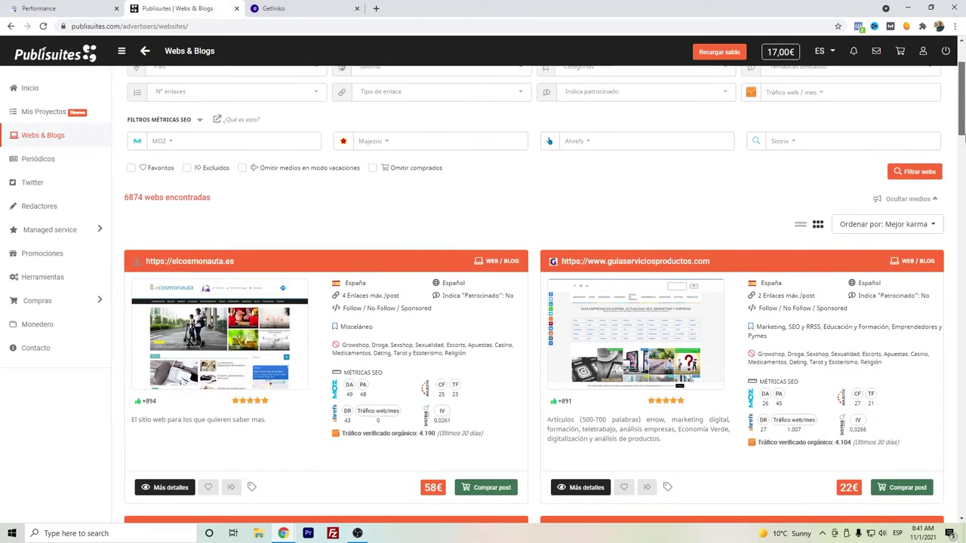
{"action": "scroll", "coordinate": [534, 295], "scroll_direction": "down", "scroll_amount": 3}
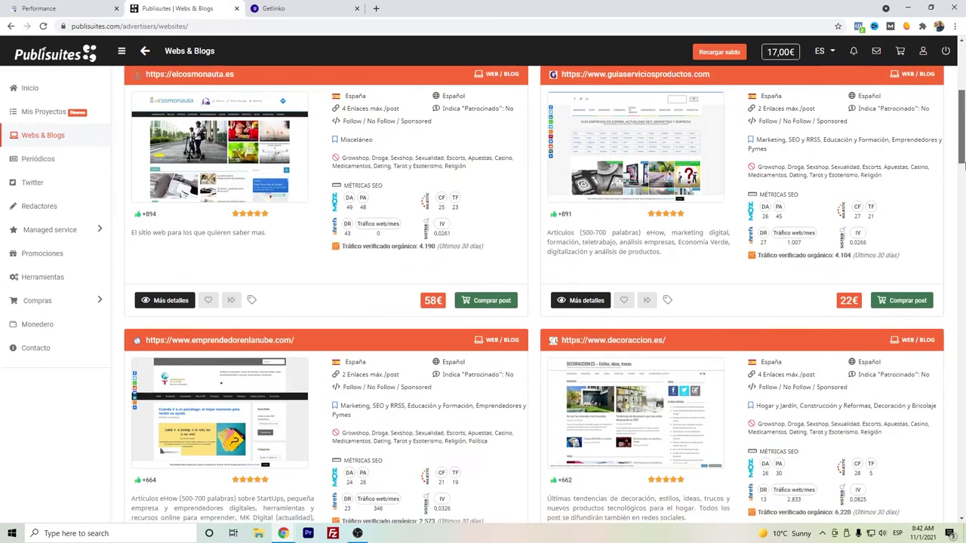
{"action": "left_click_drag", "start_coordinate": [963, 168], "coordinate": [963, 181]}
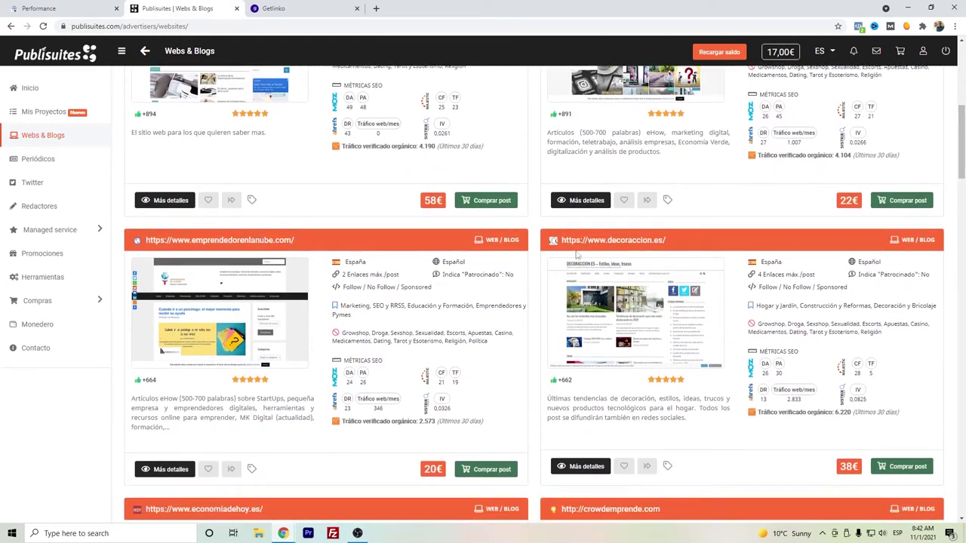
{"action": "scroll", "coordinate": [545, 276], "scroll_direction": "down", "scroll_amount": 3}
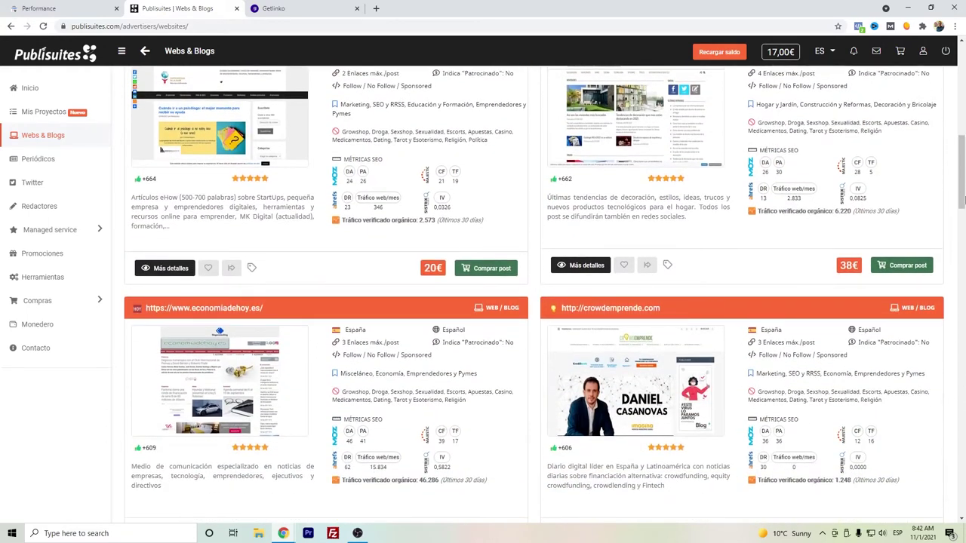
{"action": "left_click_drag", "start_coordinate": [963, 181], "coordinate": [957, 86]}
Set the country filter of the website catalogue to México
{"action": "left_click", "coordinate": [387, 159]}
{"action": "left_click", "coordinate": [290, 159]}
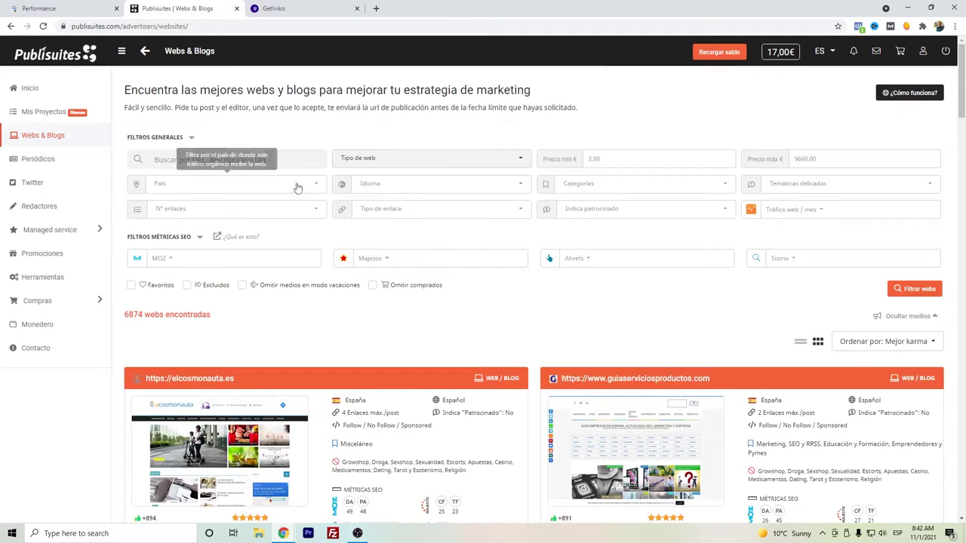
{"action": "left_click", "coordinate": [275, 187]}
{"action": "type", "text": "mé"}
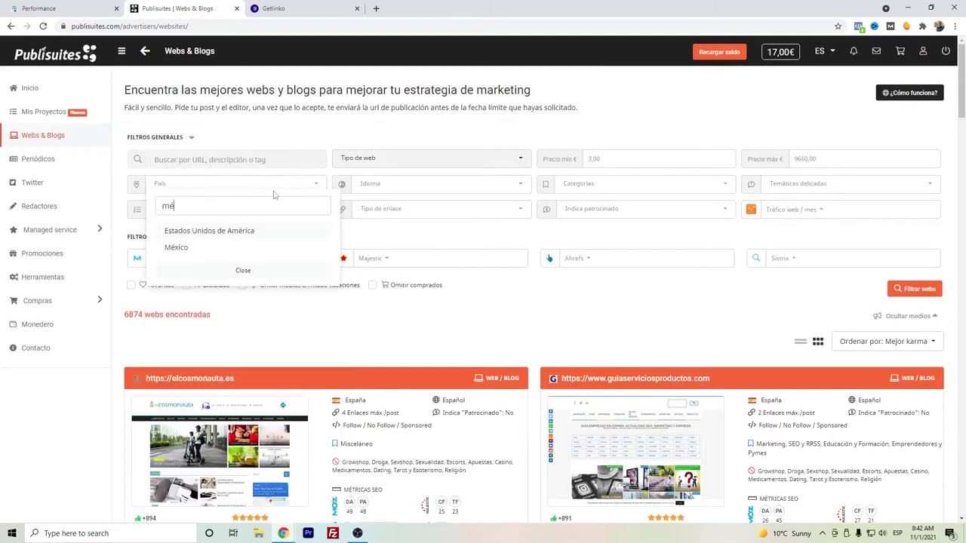
{"action": "left_click", "coordinate": [252, 248]}
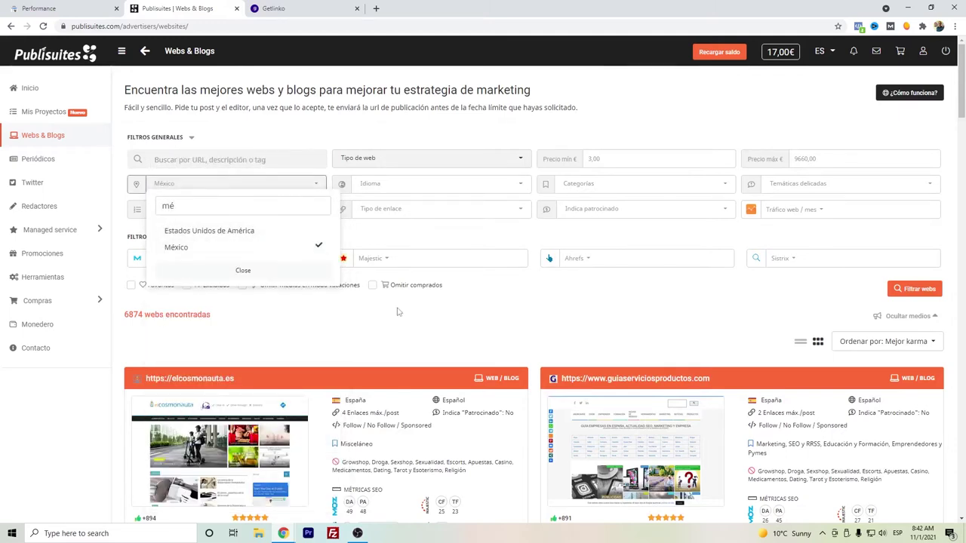
{"action": "left_click", "coordinate": [428, 332]}
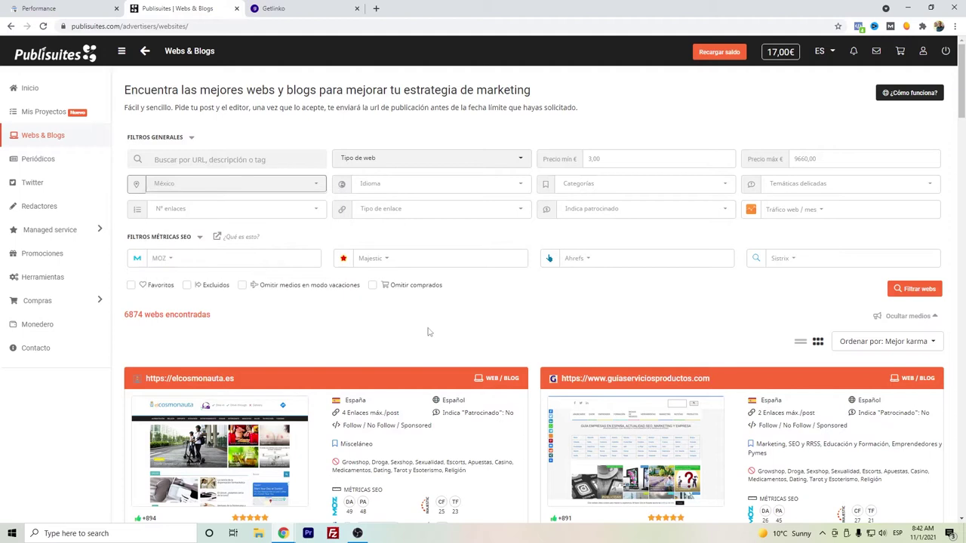
Set the category filter to Marketing, SEO y RRSS and apply the filters to the website list
{"action": "left_click", "coordinate": [566, 189]}
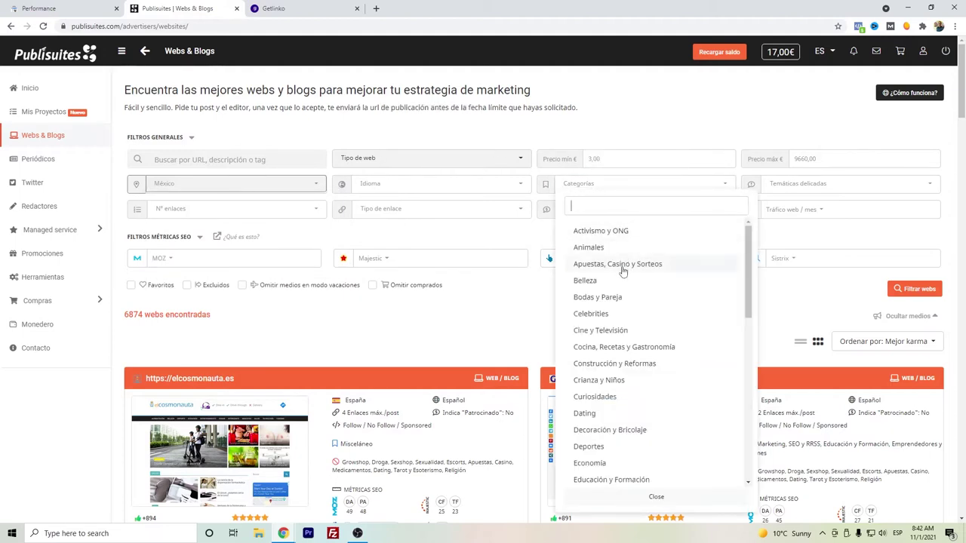
{"action": "scroll", "coordinate": [623, 272], "scroll_direction": "down", "scroll_amount": 1}
{"action": "scroll", "coordinate": [622, 272], "scroll_direction": "down", "scroll_amount": 5}
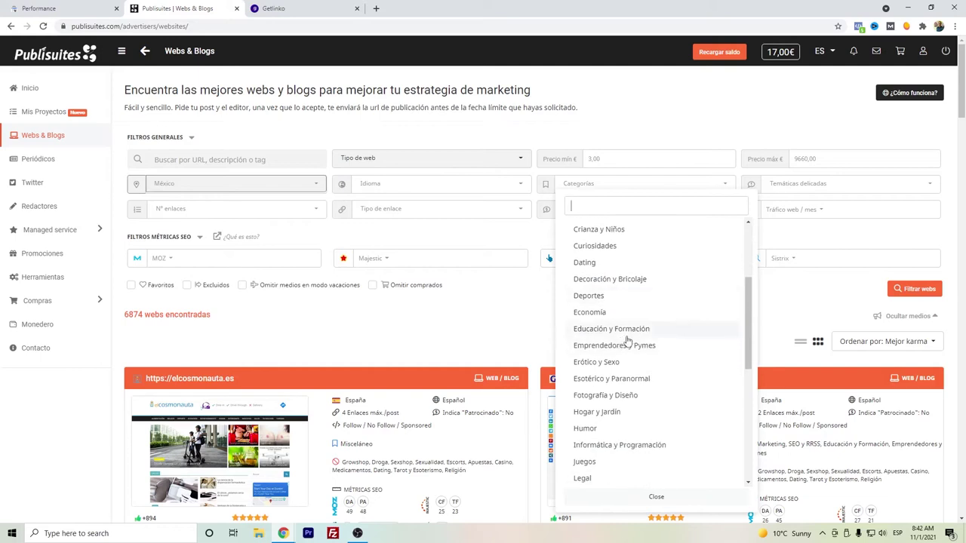
{"action": "scroll", "coordinate": [626, 341], "scroll_direction": "down", "scroll_amount": 3}
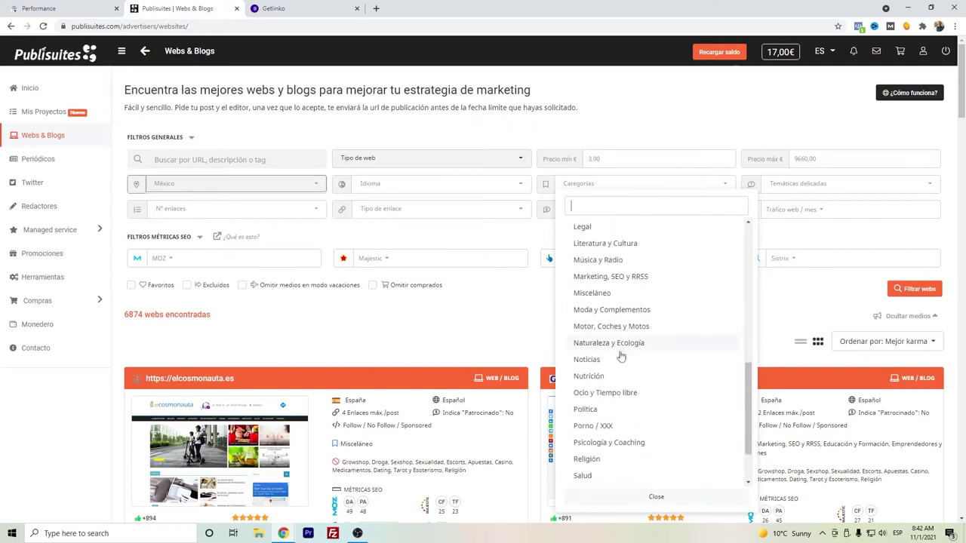
{"action": "left_click", "coordinate": [639, 278]}
{"action": "left_click", "coordinate": [784, 290]}
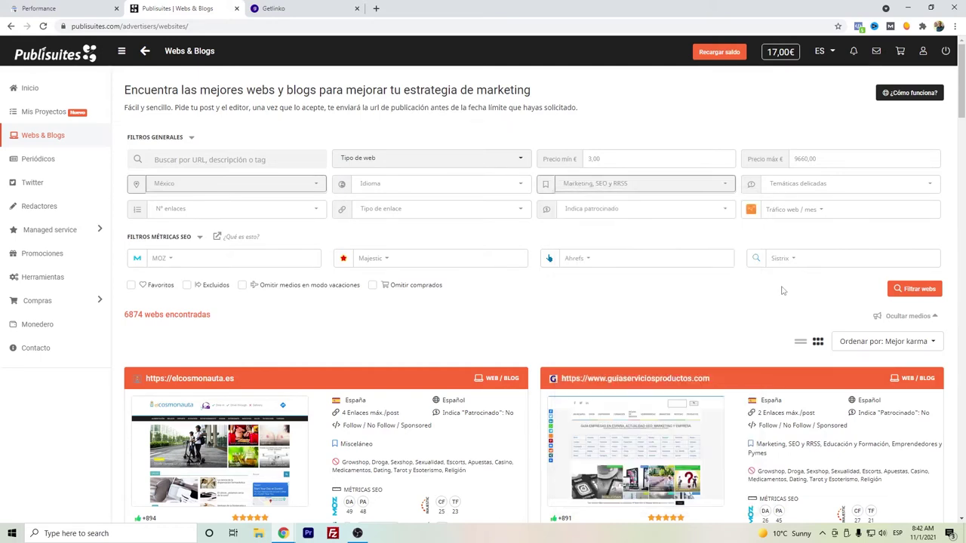
{"action": "left_click", "coordinate": [909, 289]}
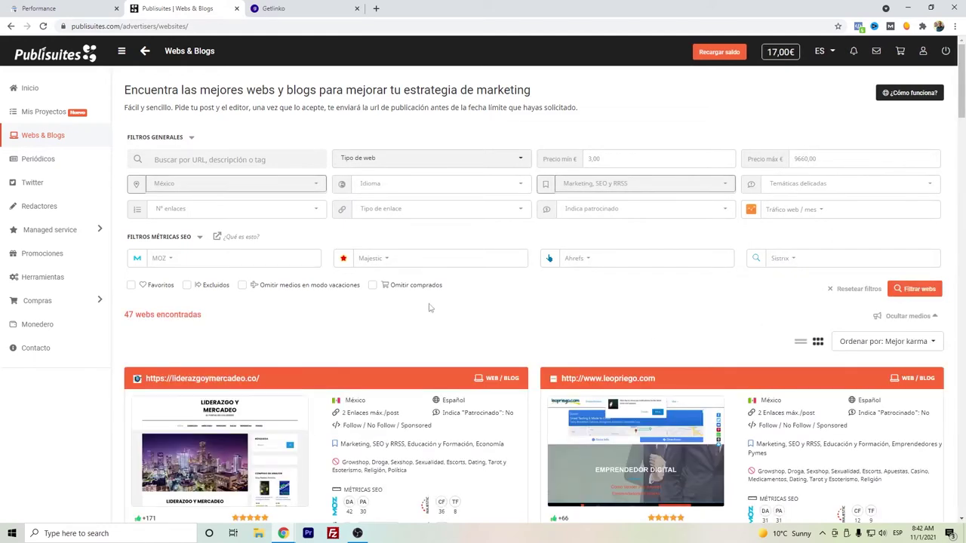
Examine the filtered Mexican marketing sites, comparing their domain authority, monthly traffic, verified organic traffic and post prices
{"action": "scroll", "coordinate": [427, 305], "scroll_direction": "down", "scroll_amount": 1}
{"action": "scroll", "coordinate": [428, 303], "scroll_direction": "down", "scroll_amount": 2}
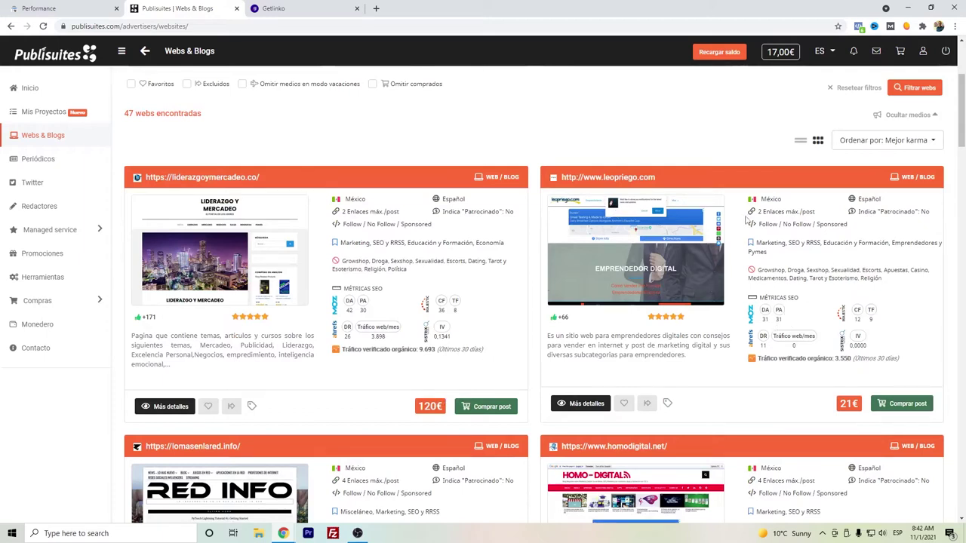
{"action": "scroll", "coordinate": [738, 330], "scroll_direction": "down", "scroll_amount": 3}
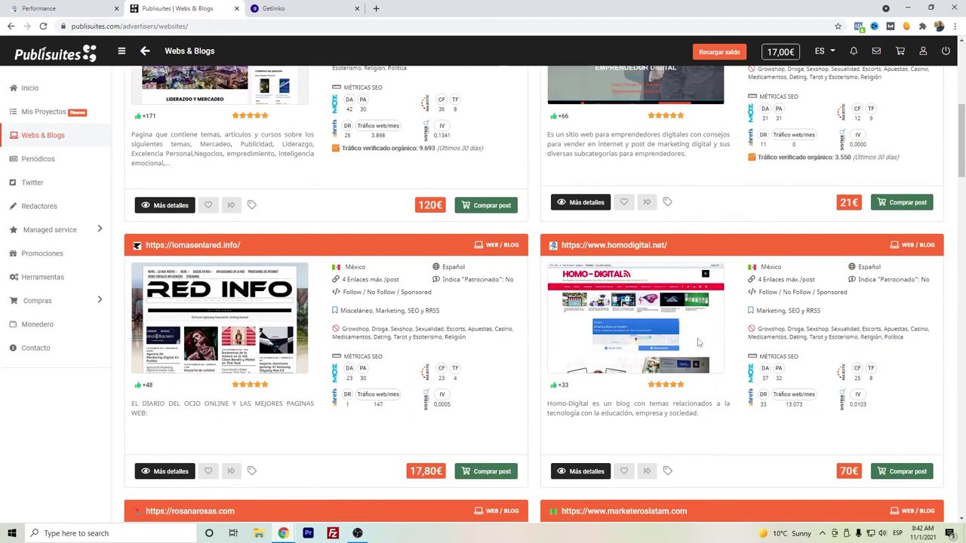
{"action": "scroll", "coordinate": [441, 330], "scroll_direction": "down", "scroll_amount": 1}
{"action": "scroll", "coordinate": [407, 317], "scroll_direction": "up", "scroll_amount": 1}
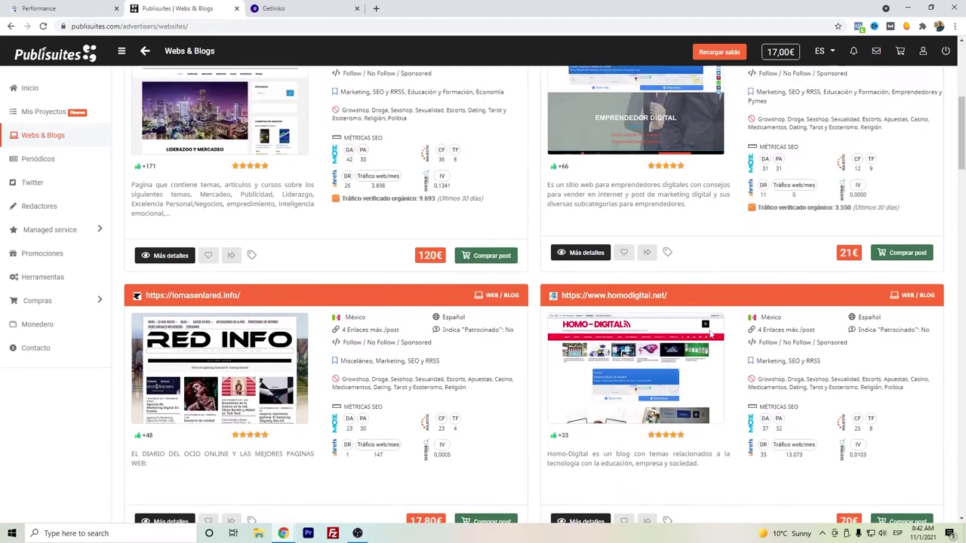
{"action": "scroll", "coordinate": [369, 303], "scroll_direction": "down", "scroll_amount": 1}
{"action": "mouse_move", "coordinate": [766, 324]}
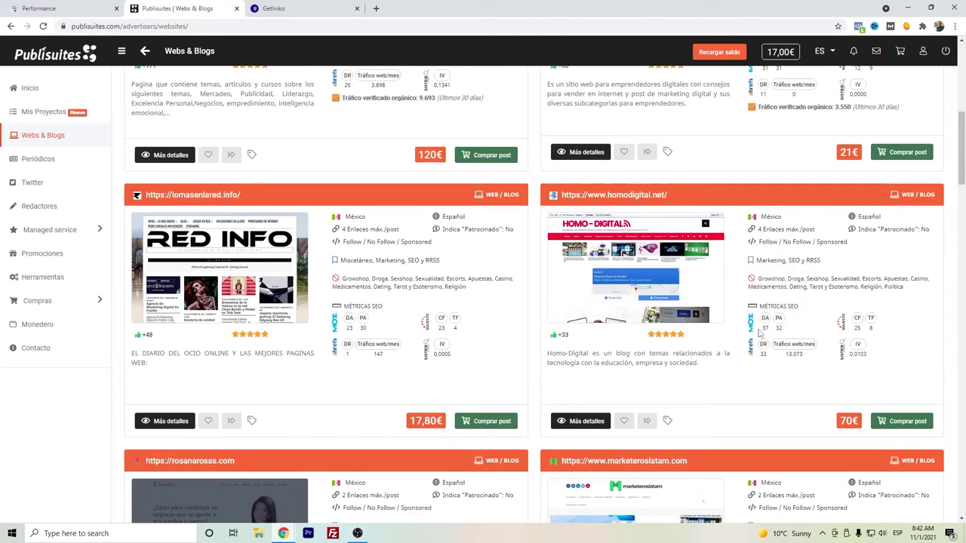
{"action": "scroll", "coordinate": [419, 360], "scroll_direction": "down", "scroll_amount": 1}
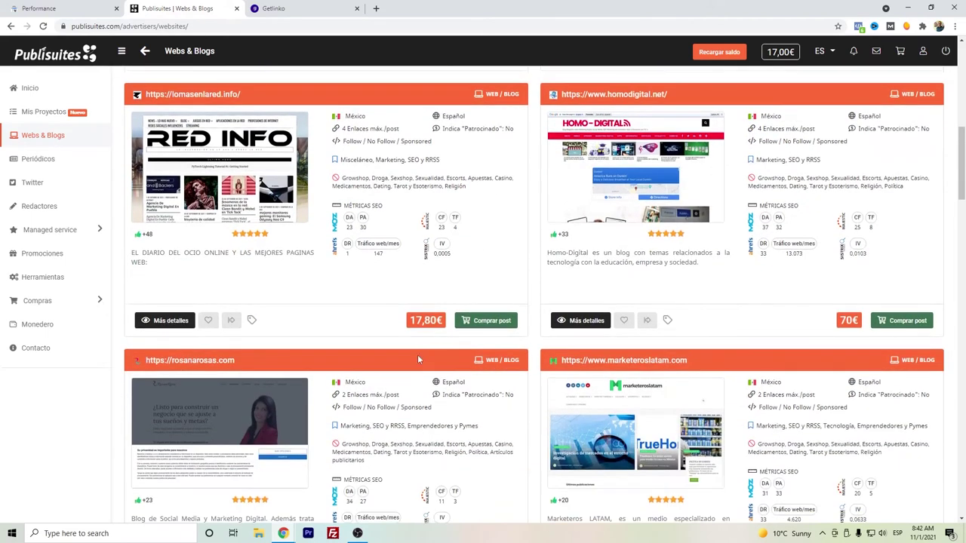
{"action": "scroll", "coordinate": [406, 304], "scroll_direction": "down", "scroll_amount": 1}
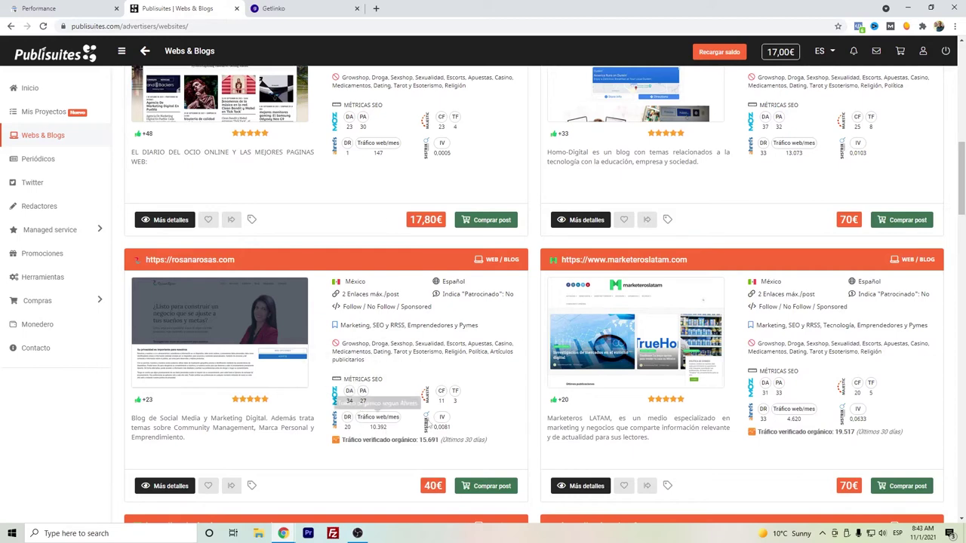
{"action": "scroll", "coordinate": [550, 406], "scroll_direction": "down", "scroll_amount": 1}
{"action": "scroll", "coordinate": [550, 406], "scroll_direction": "down", "scroll_amount": 1}
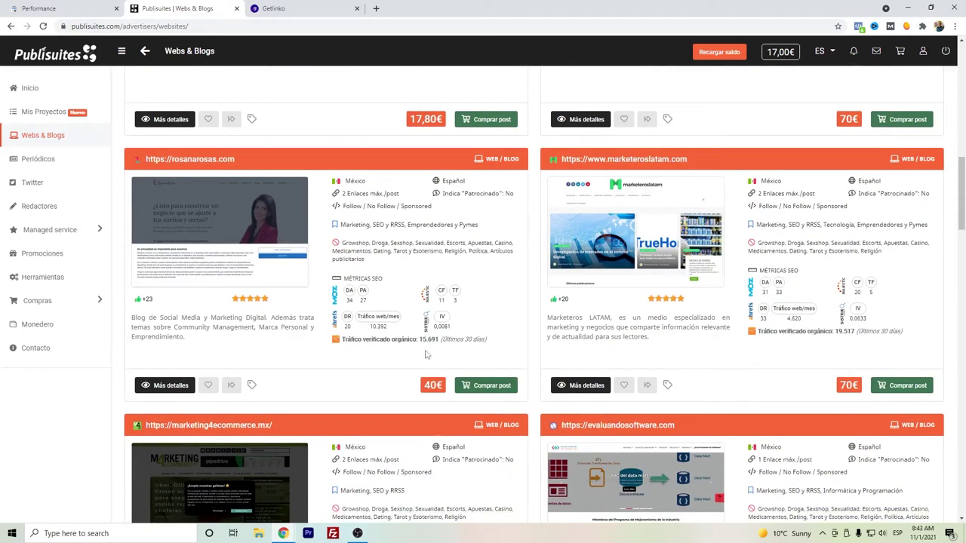
{"action": "scroll", "coordinate": [562, 252], "scroll_direction": "down", "scroll_amount": 4}
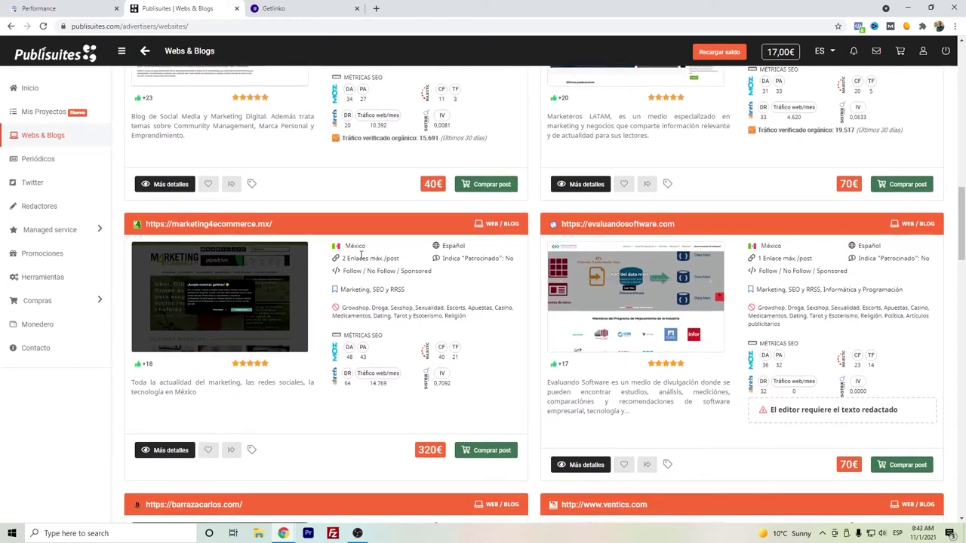
{"action": "scroll", "coordinate": [276, 243], "scroll_direction": "down", "scroll_amount": 2}
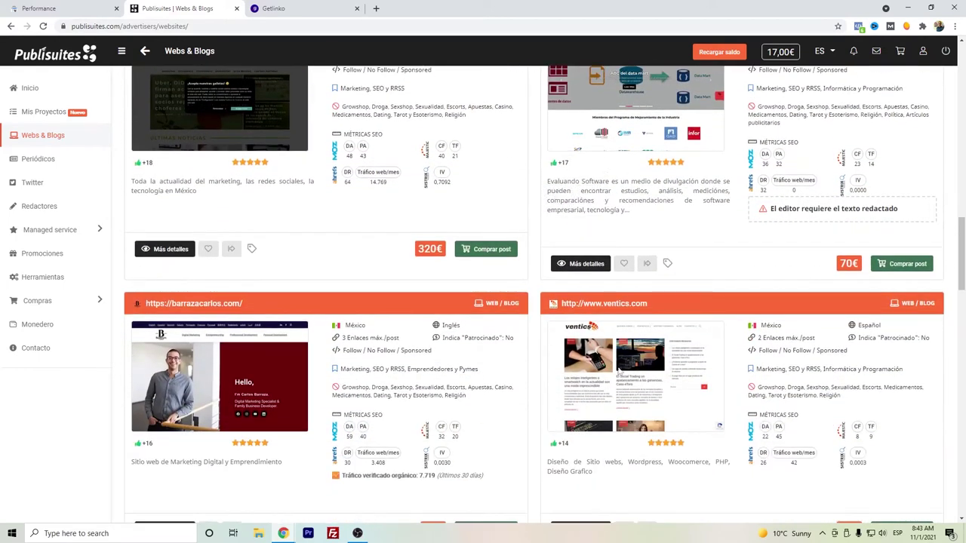
{"action": "scroll", "coordinate": [532, 328], "scroll_direction": "down", "scroll_amount": 1}
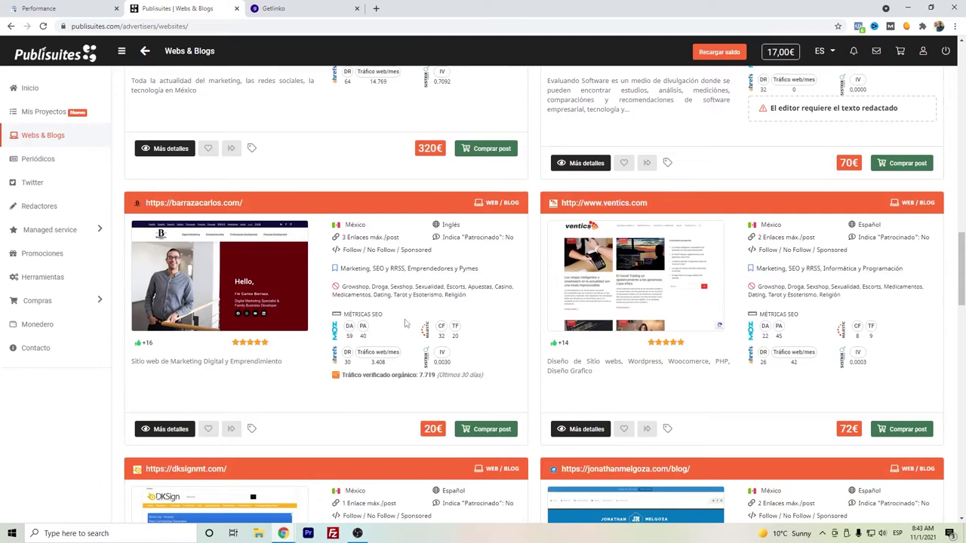
{"action": "scroll", "coordinate": [567, 262], "scroll_direction": "down", "scroll_amount": 3}
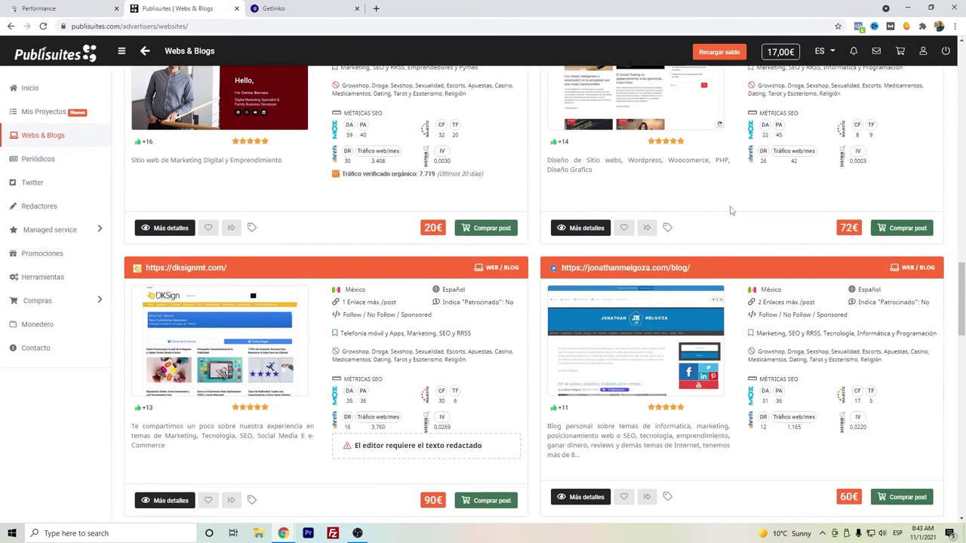
{"action": "scroll", "coordinate": [392, 334], "scroll_direction": "down", "scroll_amount": 2}
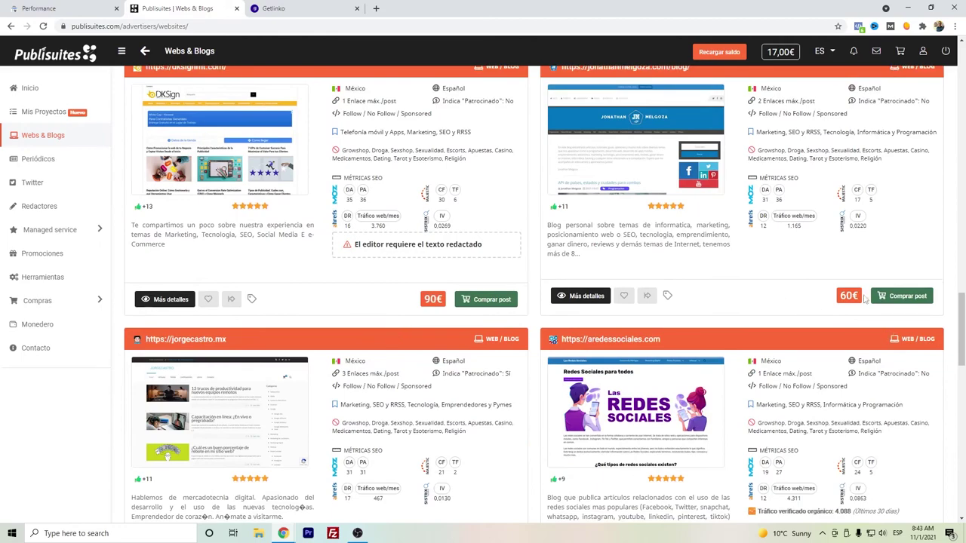
{"action": "left_click_drag", "start_coordinate": [962, 302], "coordinate": [963, 90]}
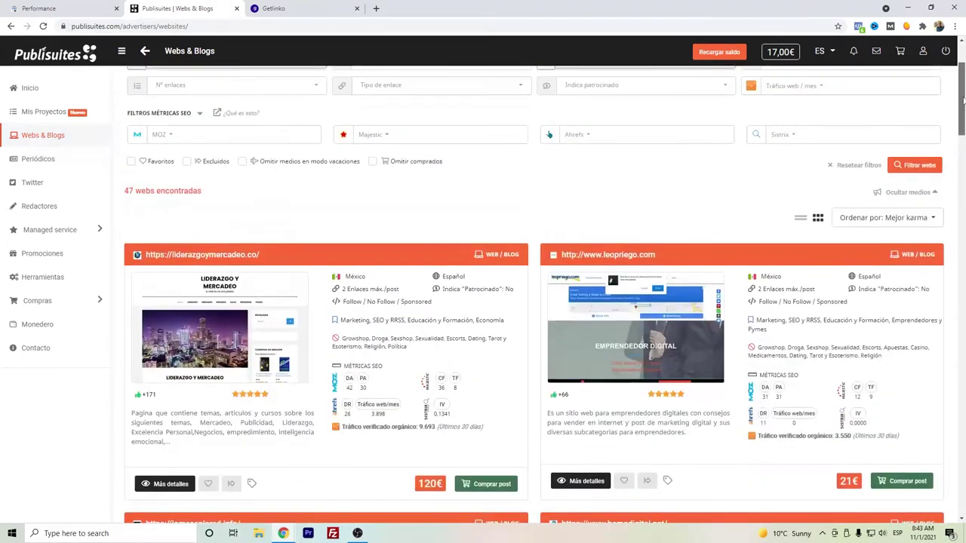
Open the post order form for the 21€ marketing site and set the first link's type to Sponsored
{"action": "left_click", "coordinate": [893, 482]}
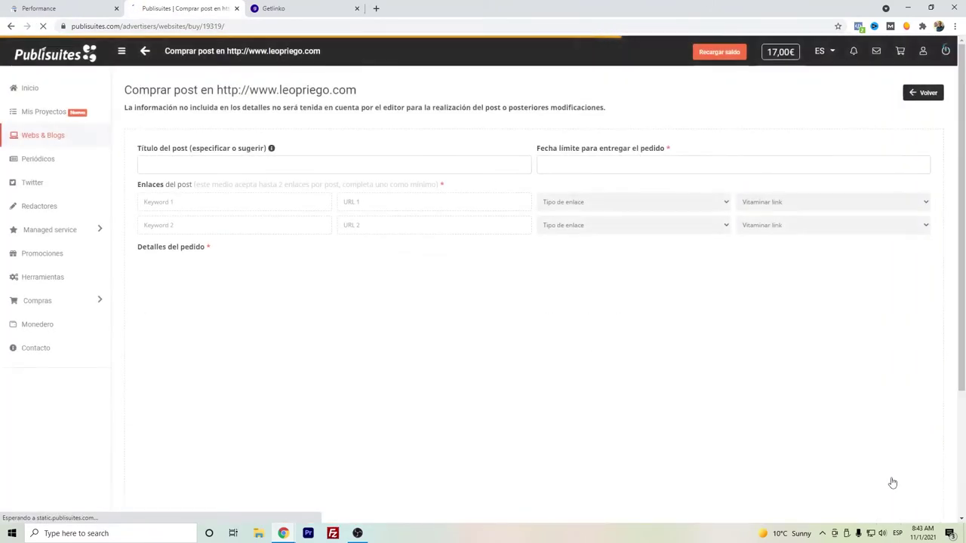
{"action": "left_click", "coordinate": [231, 165]}
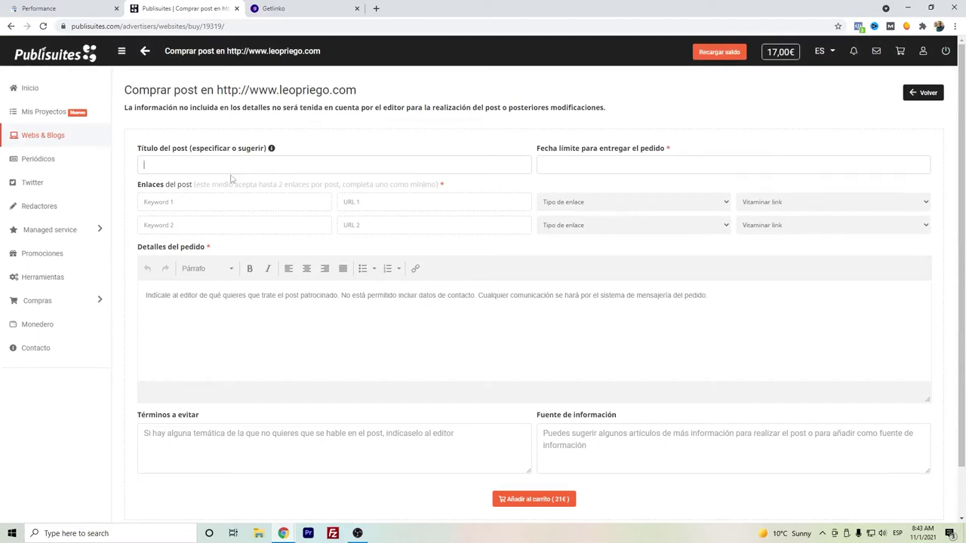
{"action": "left_click", "coordinate": [566, 204]}
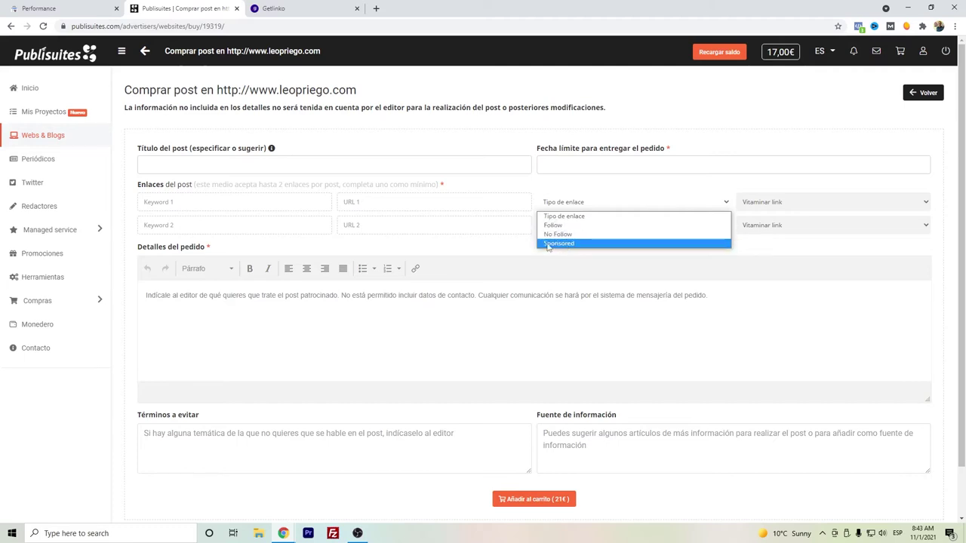
{"action": "left_click", "coordinate": [524, 251]}
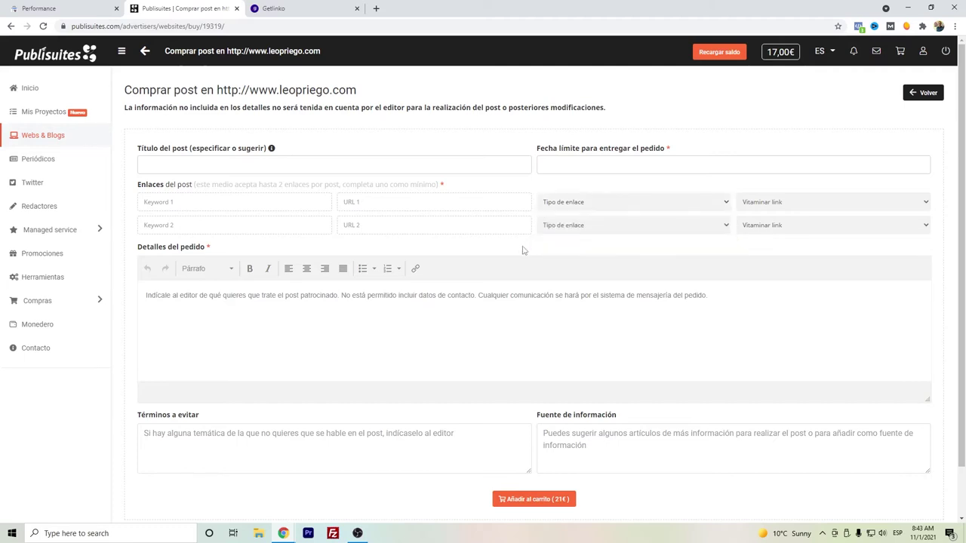
{"action": "left_click", "coordinate": [590, 203]}
{"action": "left_click", "coordinate": [565, 244]}
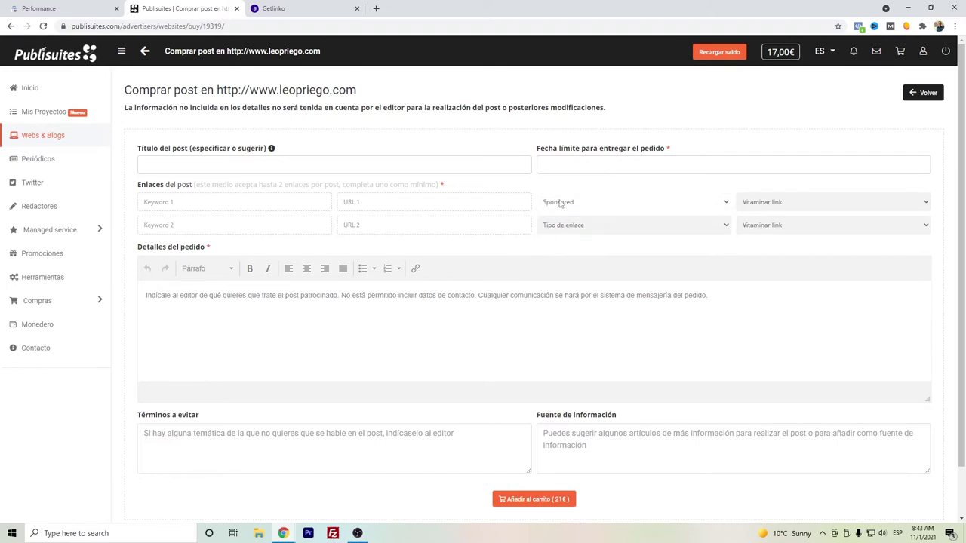
{"action": "left_click", "coordinate": [557, 205]}
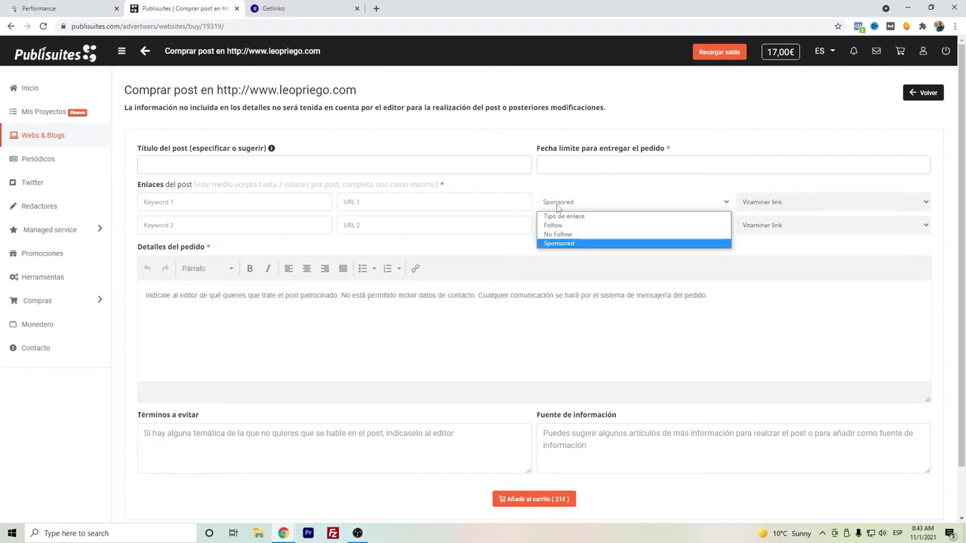
{"action": "left_click", "coordinate": [558, 207]}
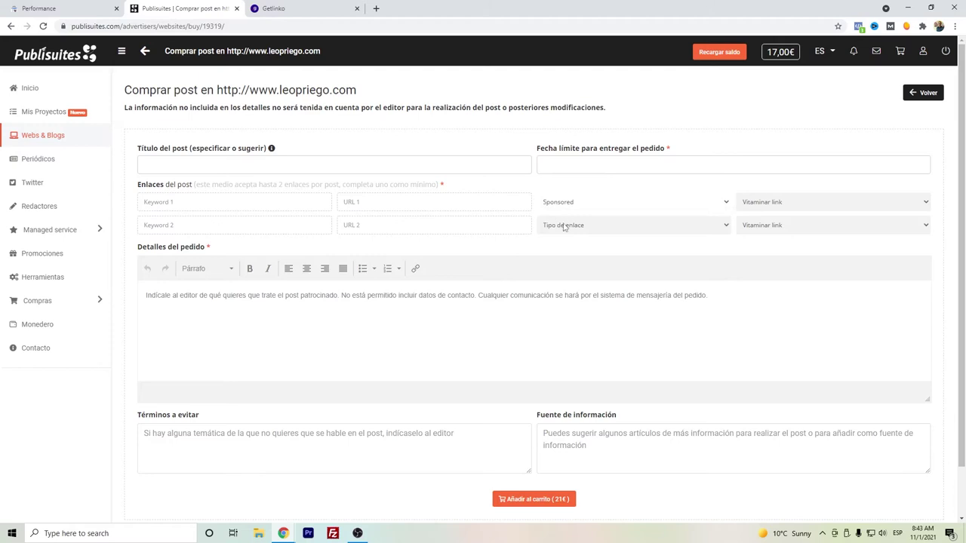
Review the available link types for the second link without choosing one
{"action": "left_click", "coordinate": [566, 225]}
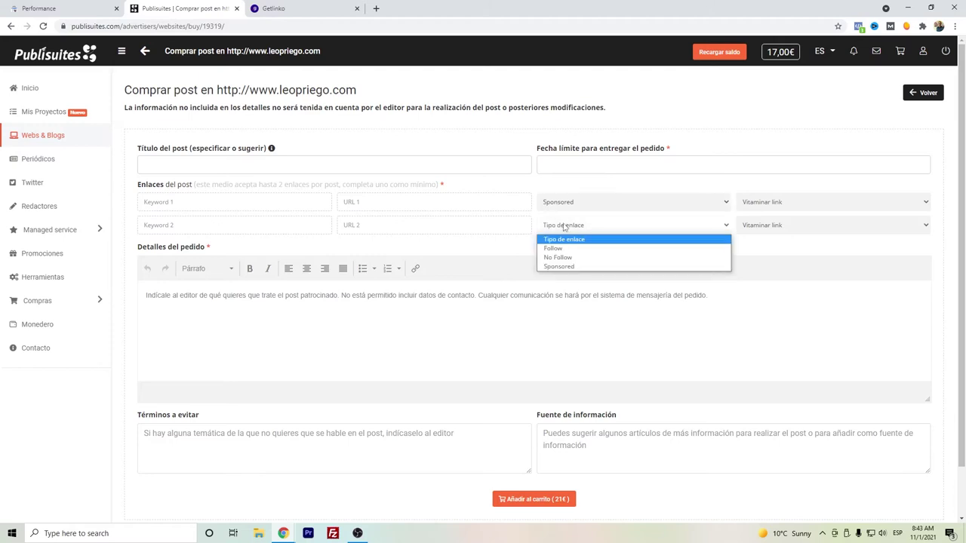
{"action": "left_click", "coordinate": [531, 251]}
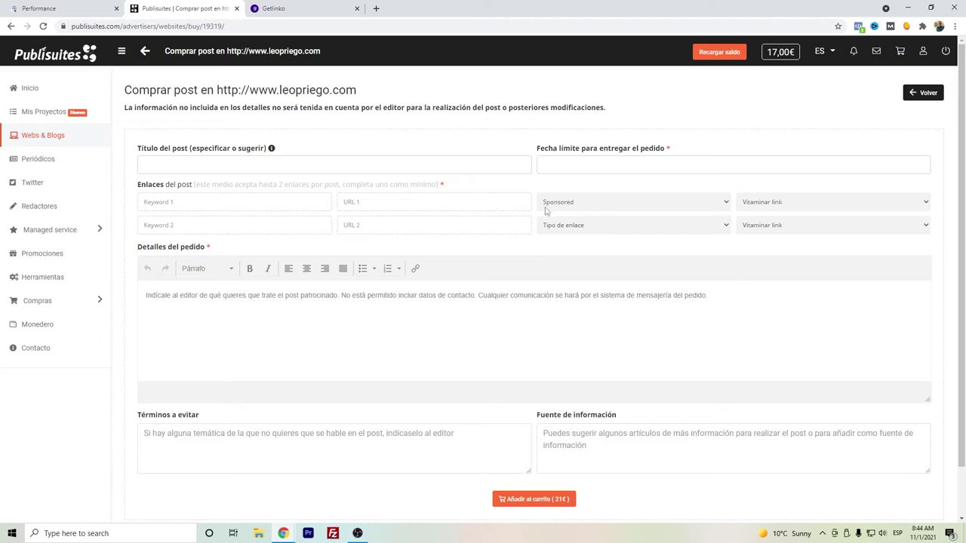
{"action": "left_click", "coordinate": [558, 224]}
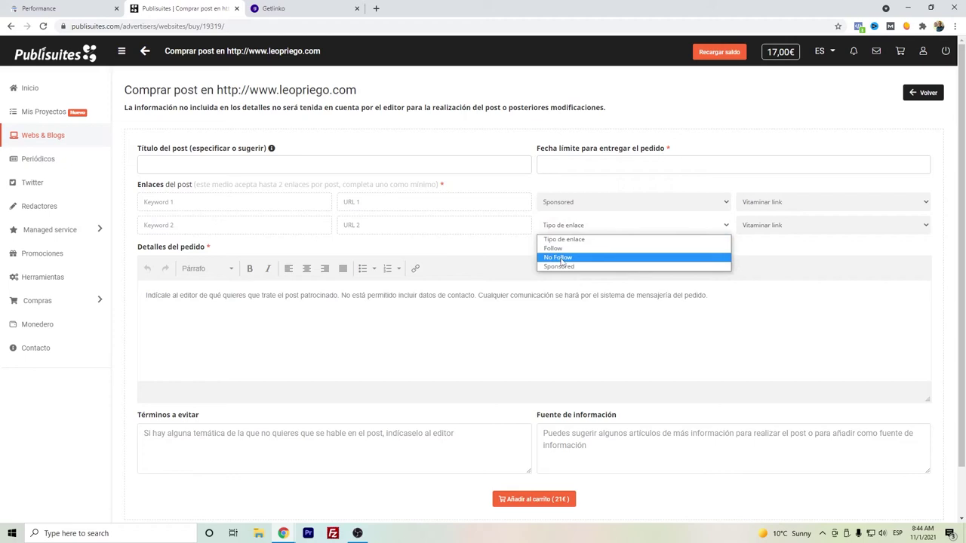
{"action": "left_click", "coordinate": [400, 331]}
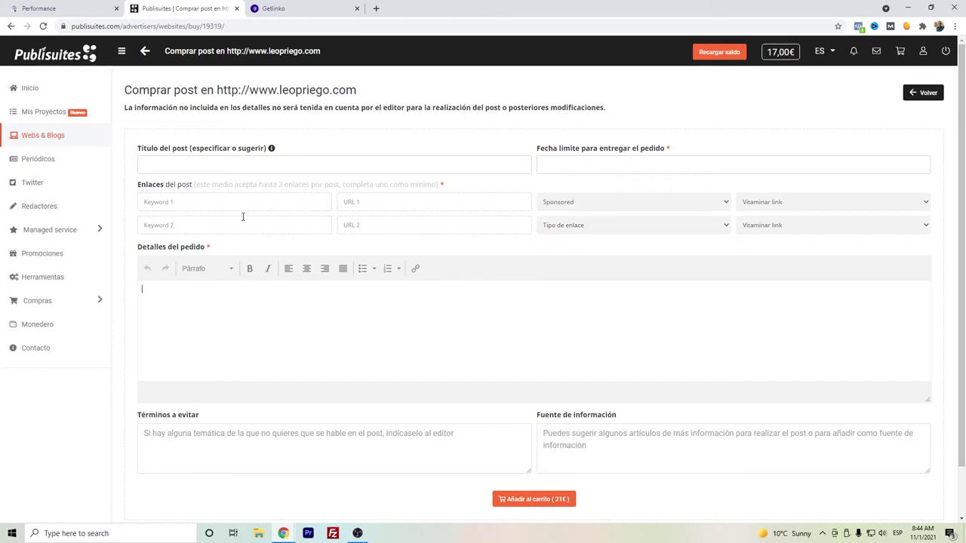
Enter "redes sociales en Sonora" as the keyword of the first link
{"action": "left_click", "coordinate": [267, 208]}
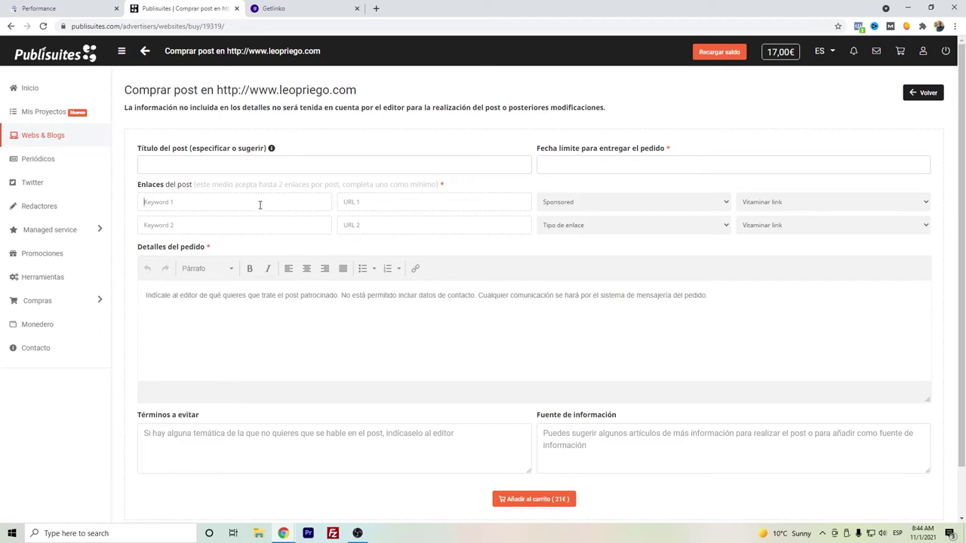
{"action": "type", "text": "redes sco"}
{"action": "type", "text": "nora"}
Copy the first keyword into the second link's keyword and change it to "marketing digital en Hermosillo"
{"action": "key", "text": "ctrl+a"}
{"action": "key", "text": "ctrl+c"}
{"action": "left_click", "coordinate": [256, 223]}
{"action": "key", "text": "ctrl+v"}
{"action": "left_click_drag", "start_coordinate": [184, 227], "coordinate": [72, 212]}
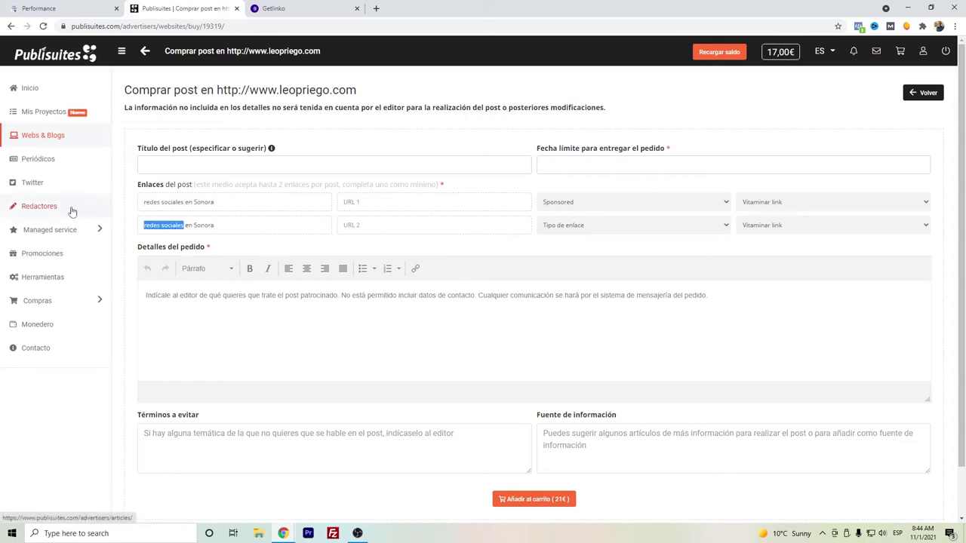
{"action": "type", "text": "marketing digital"}
{"action": "key", "text": "End"}
{"action": "key", "text": "BackSpace"}
{"action": "key", "text": "BackSpace"}
{"action": "key", "text": "BackSpace"}
{"action": "key", "text": "BackSpace"}
{"action": "key", "text": "BackSpace"}
{"action": "key", "text": "BackSpace"}
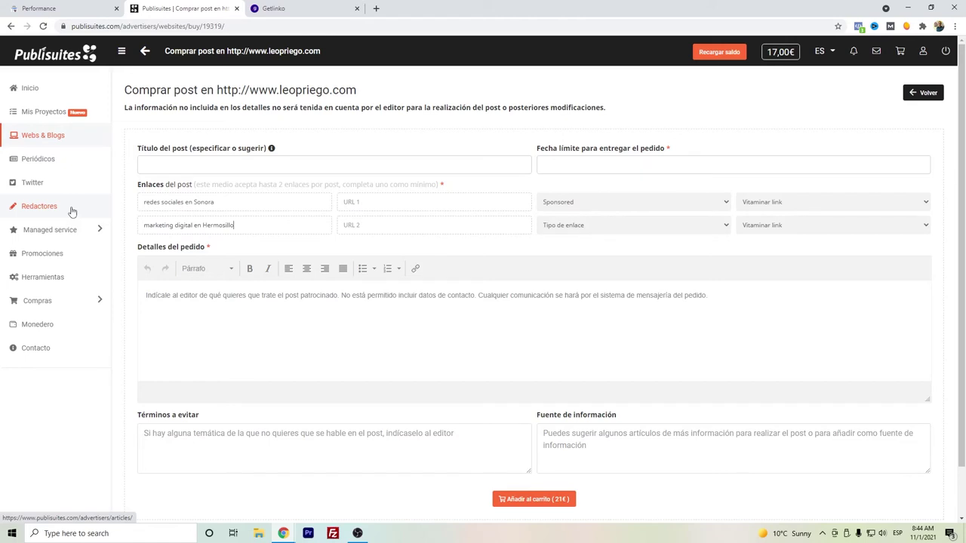
{"action": "left_click", "coordinate": [382, 229]}
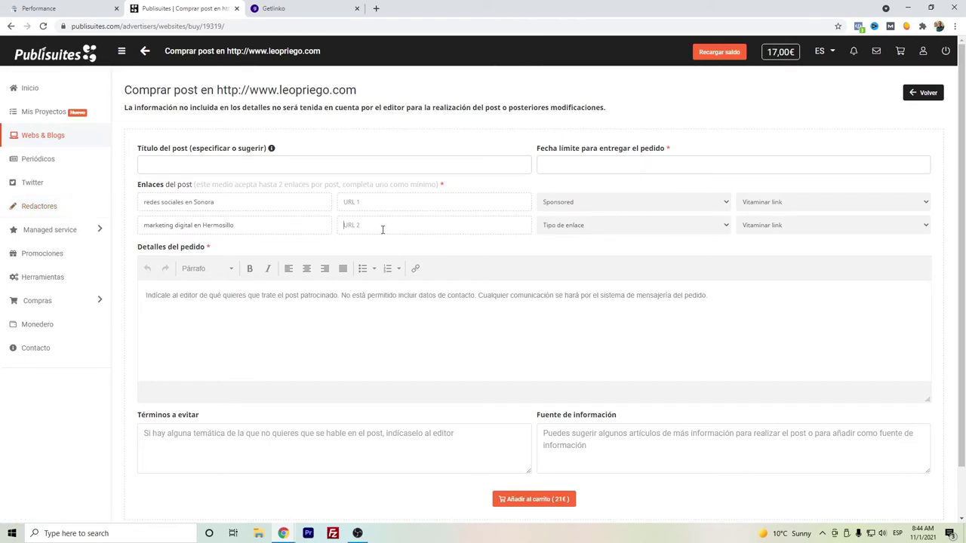
{"action": "left_click", "coordinate": [430, 305]}
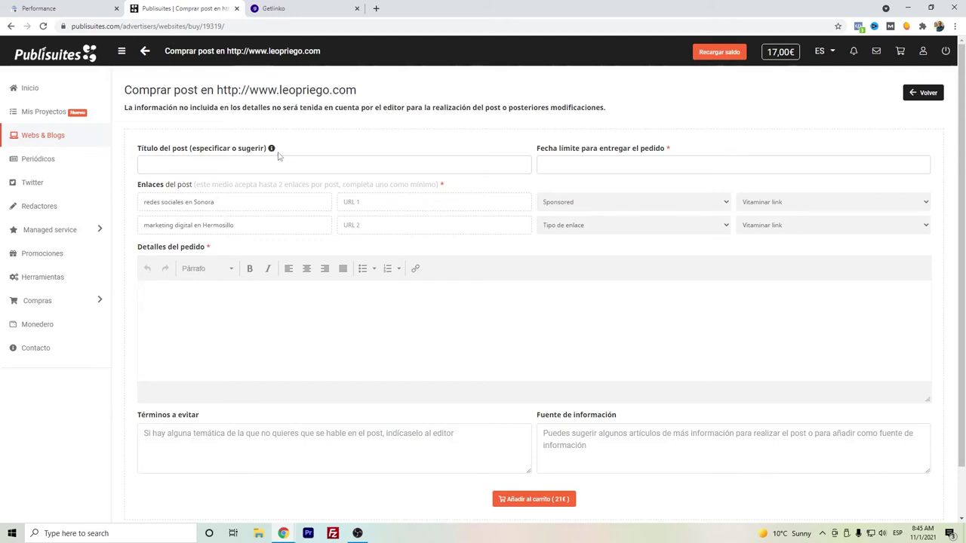
Switch to Getlinko and open the full sponsored articles catalogue from the post offers
{"action": "left_click", "coordinate": [315, 5]}
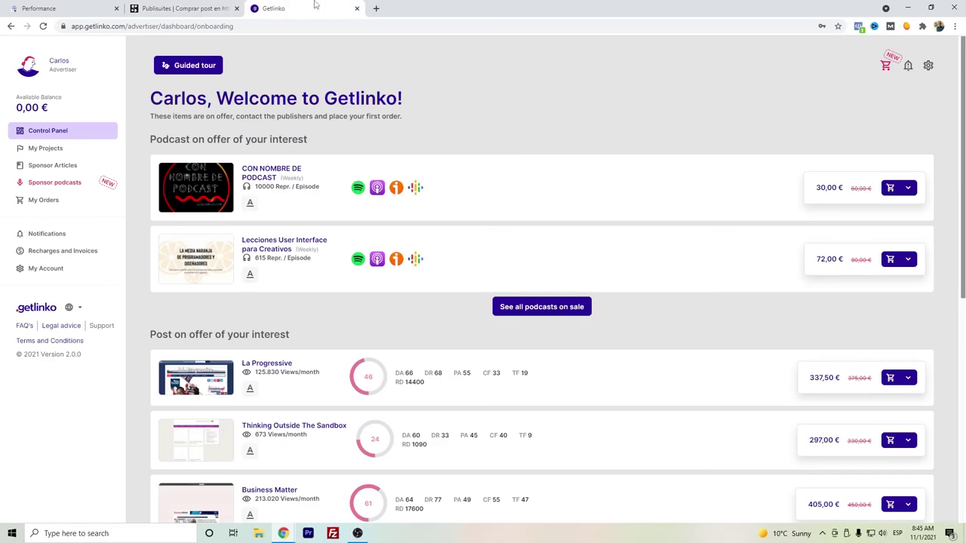
{"action": "scroll", "coordinate": [411, 145], "scroll_direction": "down", "scroll_amount": 1}
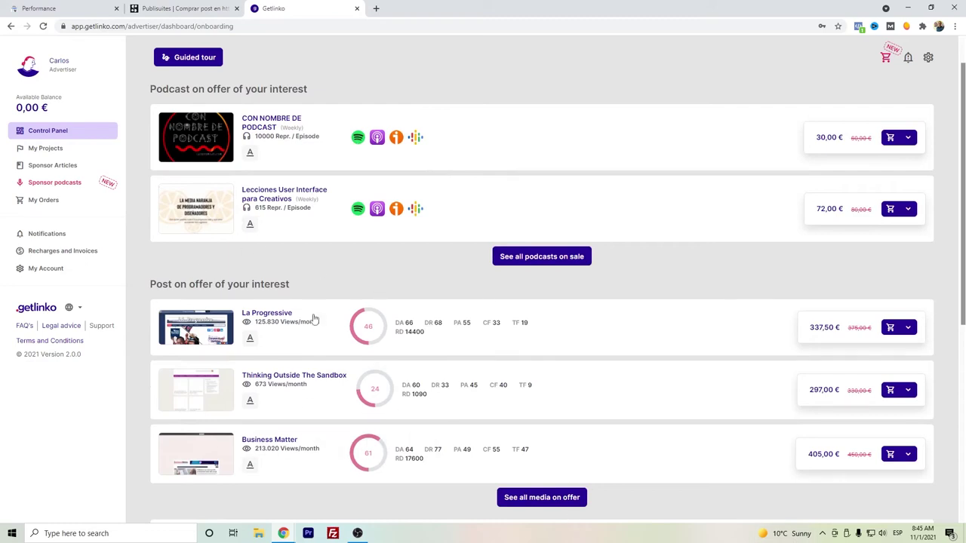
{"action": "left_click", "coordinate": [525, 506]}
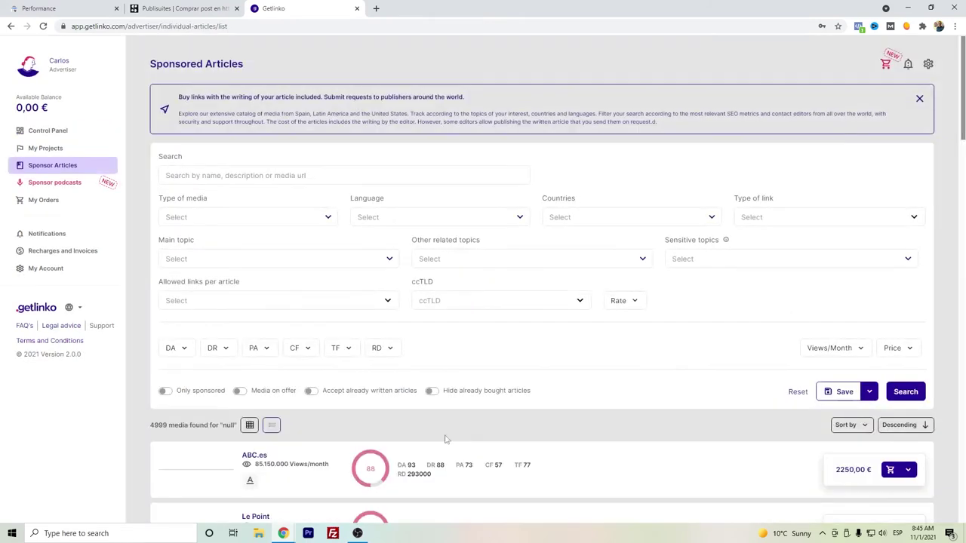
Check the media type options and set the main topic filter to Tecnología
{"action": "left_click", "coordinate": [261, 213]}
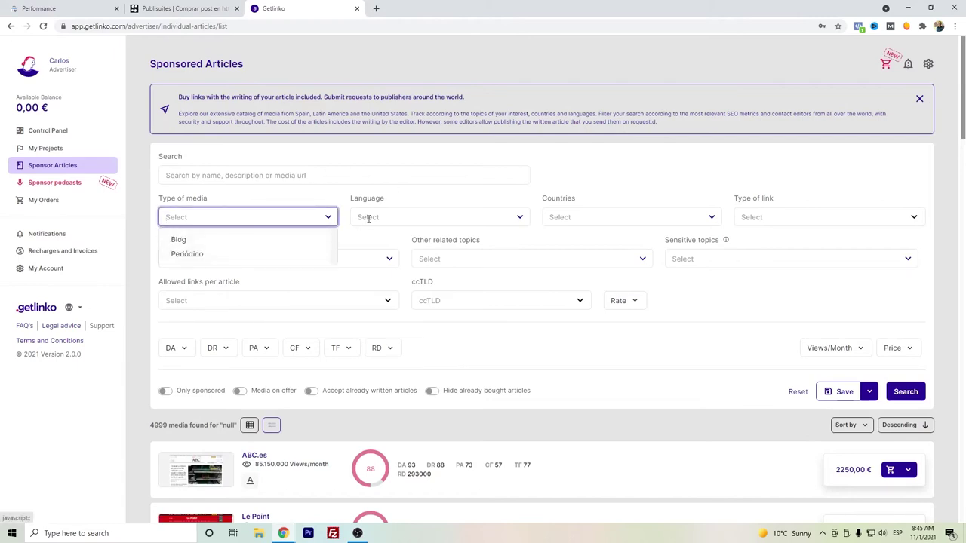
{"action": "left_click", "coordinate": [627, 248]}
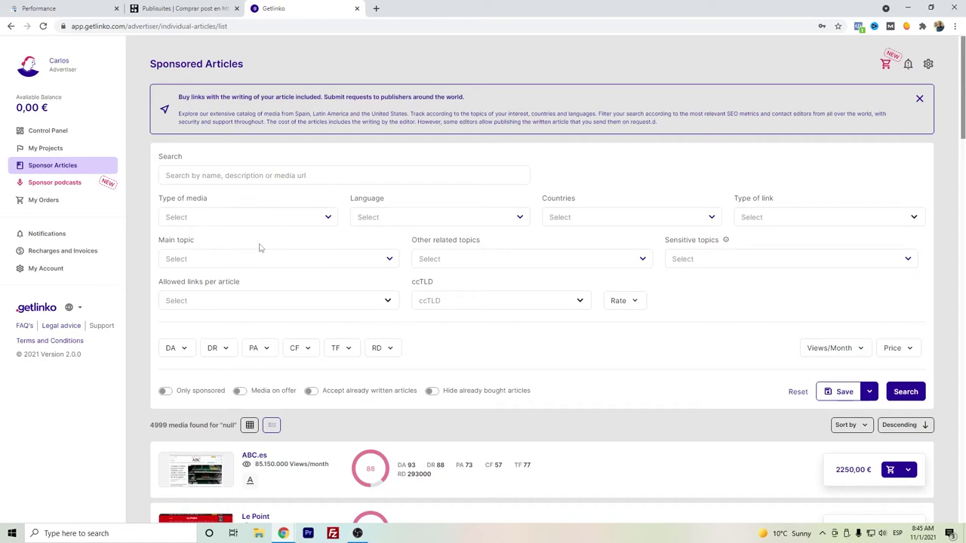
{"action": "left_click", "coordinate": [263, 256]}
{"action": "scroll", "coordinate": [261, 315], "scroll_direction": "down", "scroll_amount": 3}
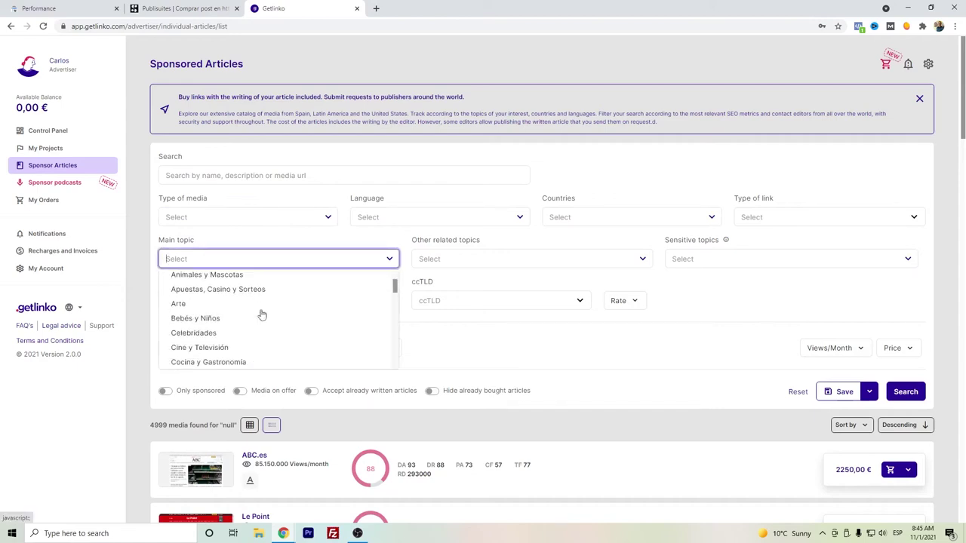
{"action": "scroll", "coordinate": [261, 314], "scroll_direction": "down", "scroll_amount": 2}
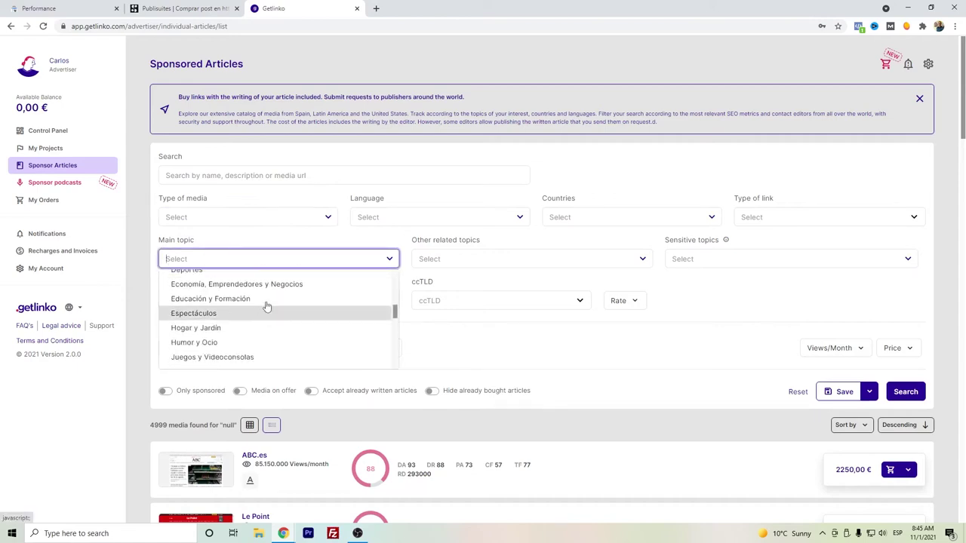
{"action": "scroll", "coordinate": [271, 289], "scroll_direction": "down", "scroll_amount": 2}
{"action": "scroll", "coordinate": [291, 315], "scroll_direction": "up", "scroll_amount": 1}
{"action": "scroll", "coordinate": [294, 318], "scroll_direction": "down", "scroll_amount": 2}
{"action": "scroll", "coordinate": [294, 318], "scroll_direction": "down", "scroll_amount": 5}
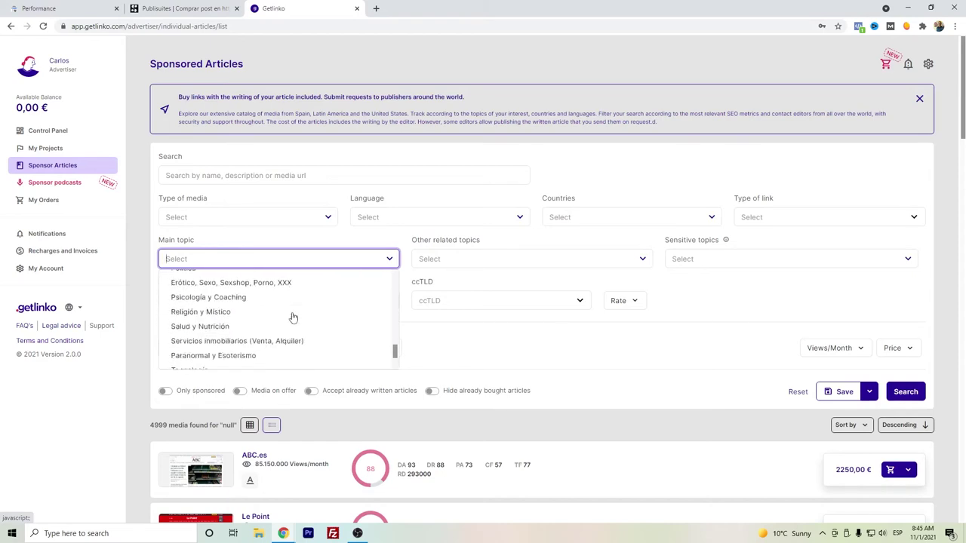
{"action": "left_click", "coordinate": [214, 314]}
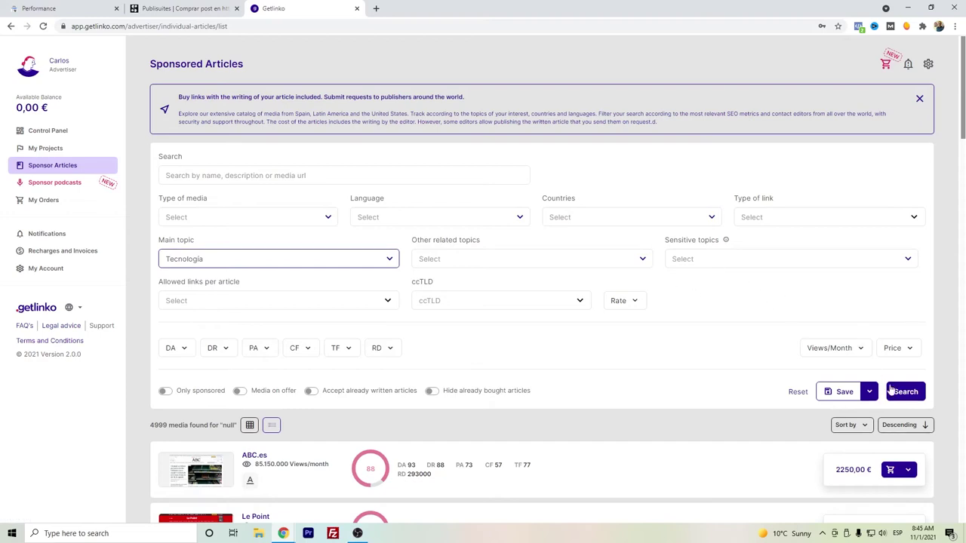
Set the minimum views per month to 10000 and search the media catalogue with the chosen filters
{"action": "left_click", "coordinate": [808, 347]}
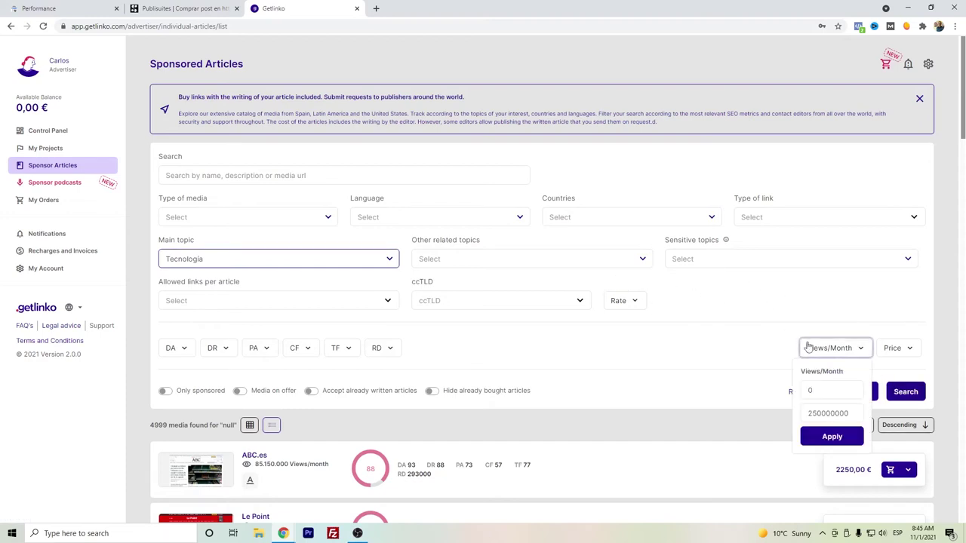
{"action": "left_click", "coordinate": [822, 399]}
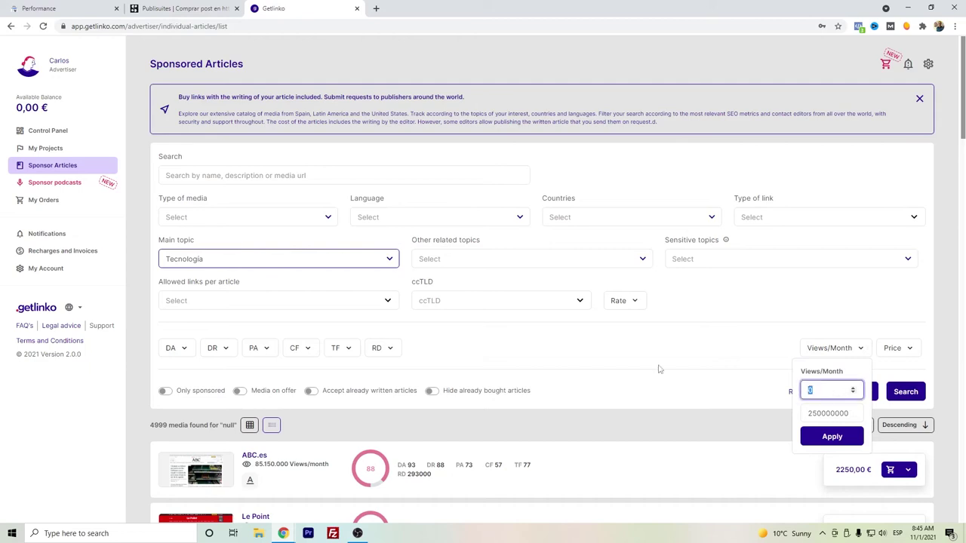
{"action": "left_click", "coordinate": [657, 368]}
{"action": "left_click", "coordinate": [845, 348]}
{"action": "left_click", "coordinate": [822, 391]}
{"action": "type", "text": "10000"}
{"action": "left_click", "coordinate": [831, 436]}
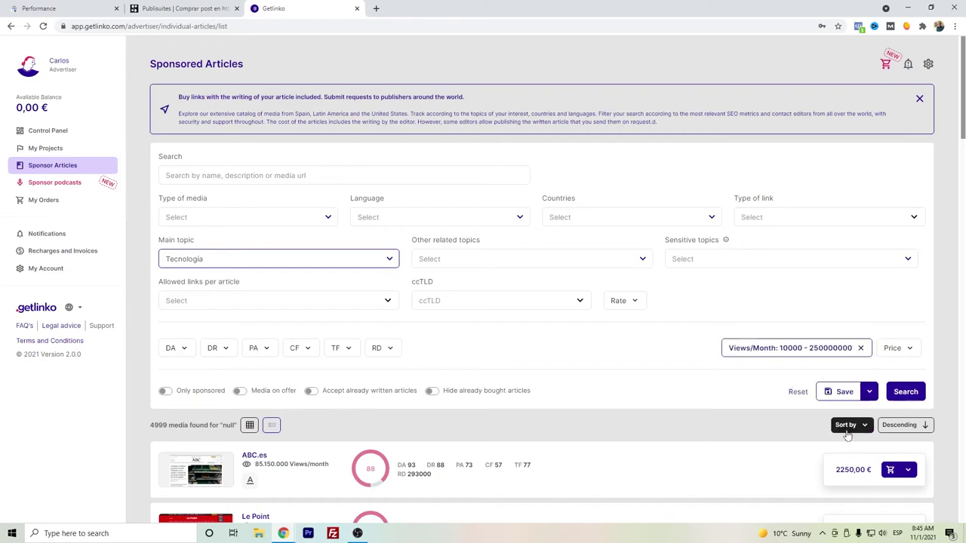
{"action": "left_click", "coordinate": [906, 392]}
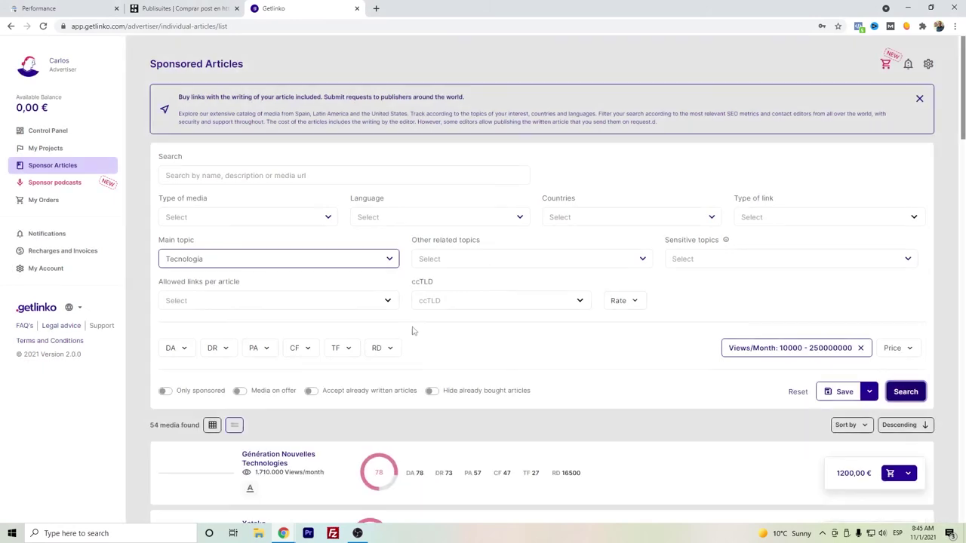
Look over the filtered technology media and apply a price filter with a maximum of 100
{"action": "scroll", "coordinate": [409, 321], "scroll_direction": "down", "scroll_amount": 1}
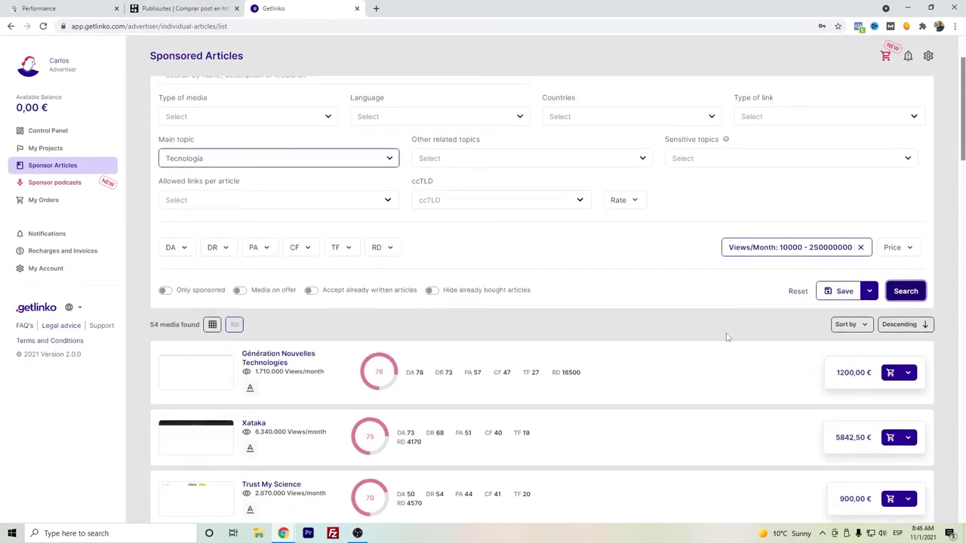
{"action": "scroll", "coordinate": [783, 352], "scroll_direction": "down", "scroll_amount": 1}
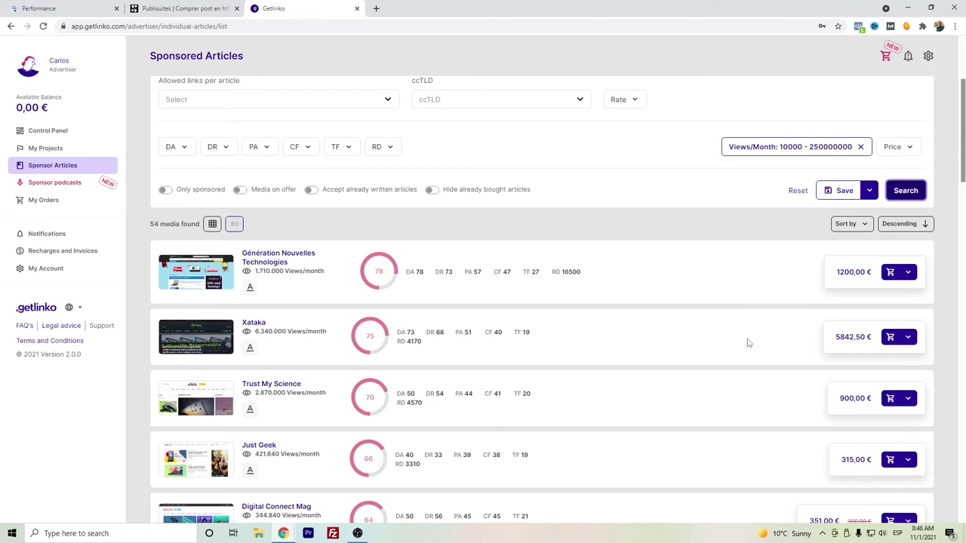
{"action": "scroll", "coordinate": [749, 344], "scroll_direction": "up", "scroll_amount": 3}
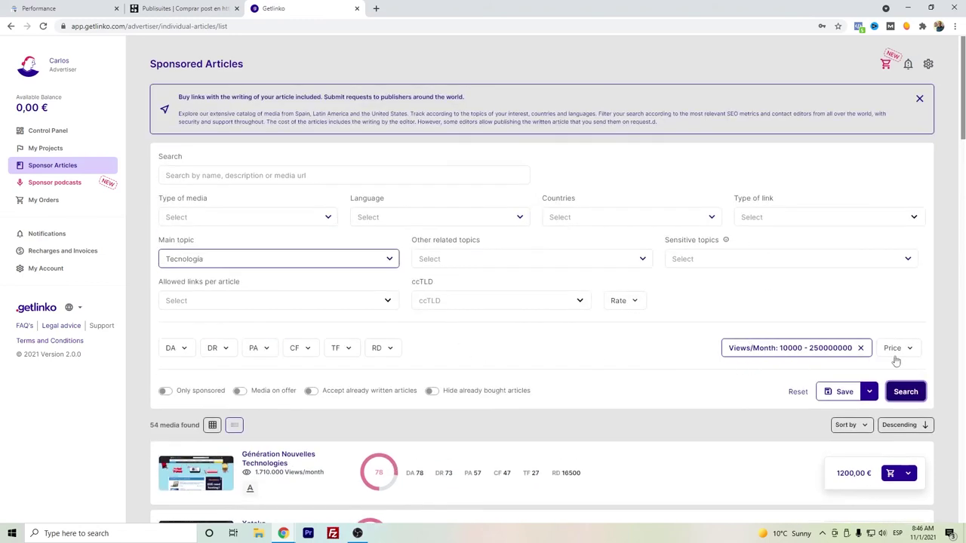
{"action": "left_click", "coordinate": [895, 351]}
{"action": "left_click", "coordinate": [688, 392]}
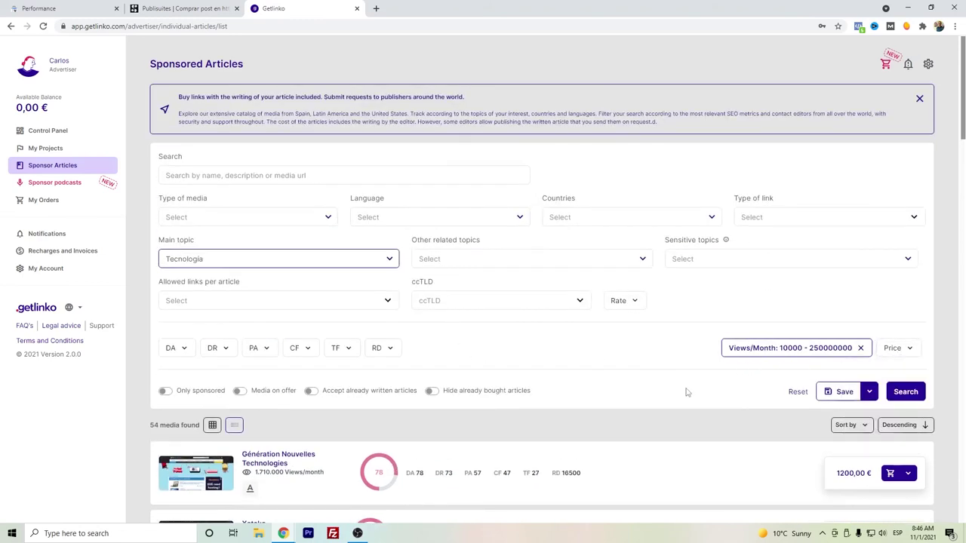
{"action": "left_click", "coordinate": [904, 350]}
{"action": "left_click_drag", "start_coordinate": [885, 413], "coordinate": [848, 416]}
{"action": "type", "text": "100"}
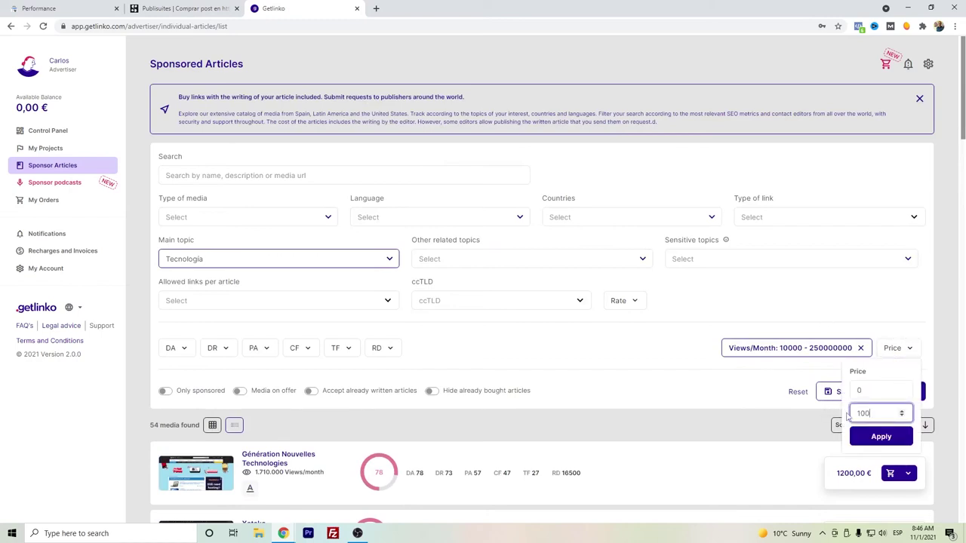
{"action": "left_click", "coordinate": [865, 445]}
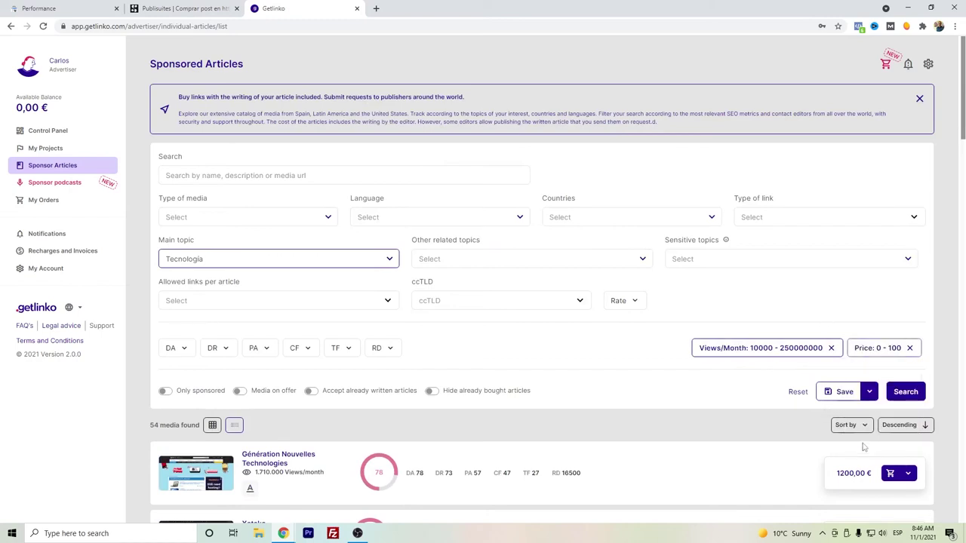
Run the media search with the 0–100 price filter applied and open the details of Adictec
{"action": "left_click", "coordinate": [899, 393]}
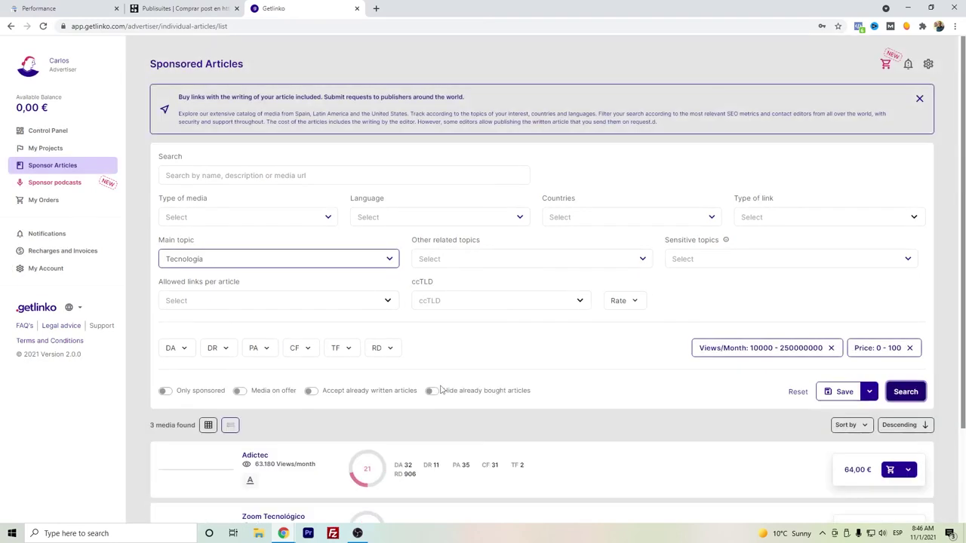
{"action": "scroll", "coordinate": [441, 389], "scroll_direction": "down", "scroll_amount": 1}
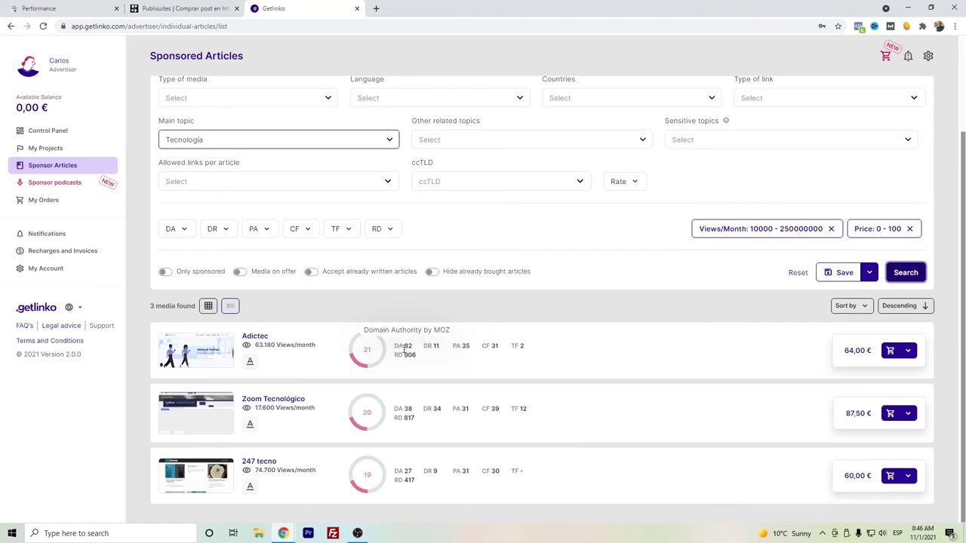
{"action": "left_click", "coordinate": [265, 336]}
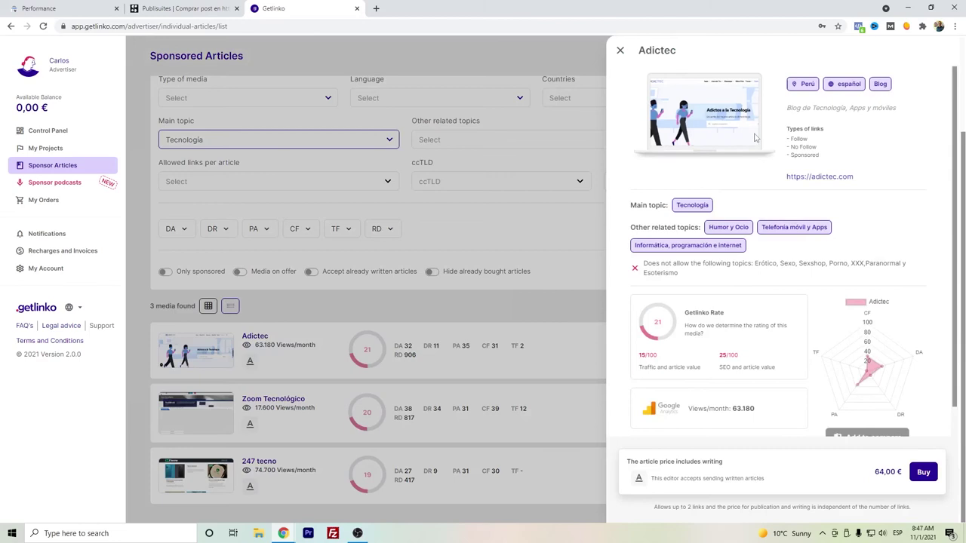
Review Adictec's link types, topics, Getlinko rate and SEO metrics, and close its details
{"action": "scroll", "coordinate": [876, 332], "scroll_direction": "down", "scroll_amount": 2}
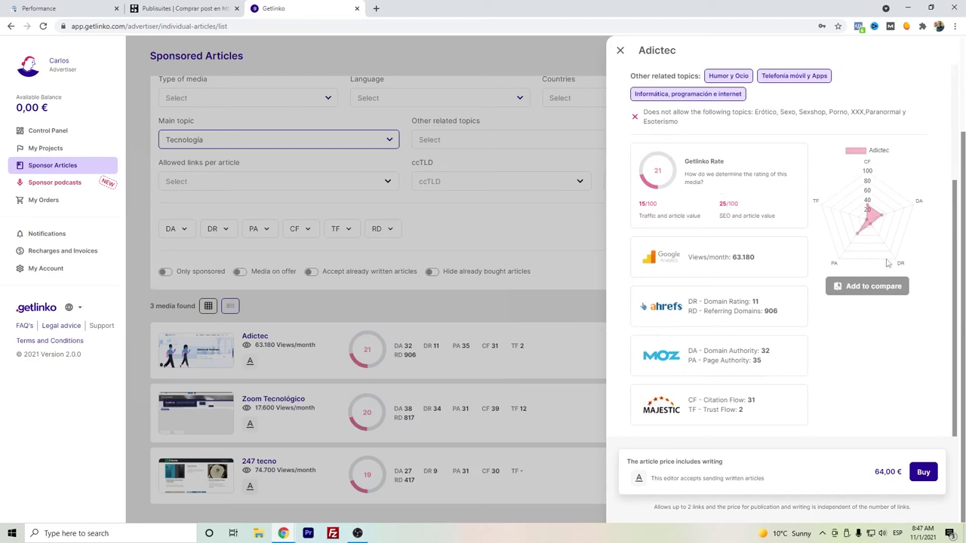
{"action": "mouse_move", "coordinate": [872, 230]}
{"action": "scroll", "coordinate": [784, 397], "scroll_direction": "up", "scroll_amount": 3}
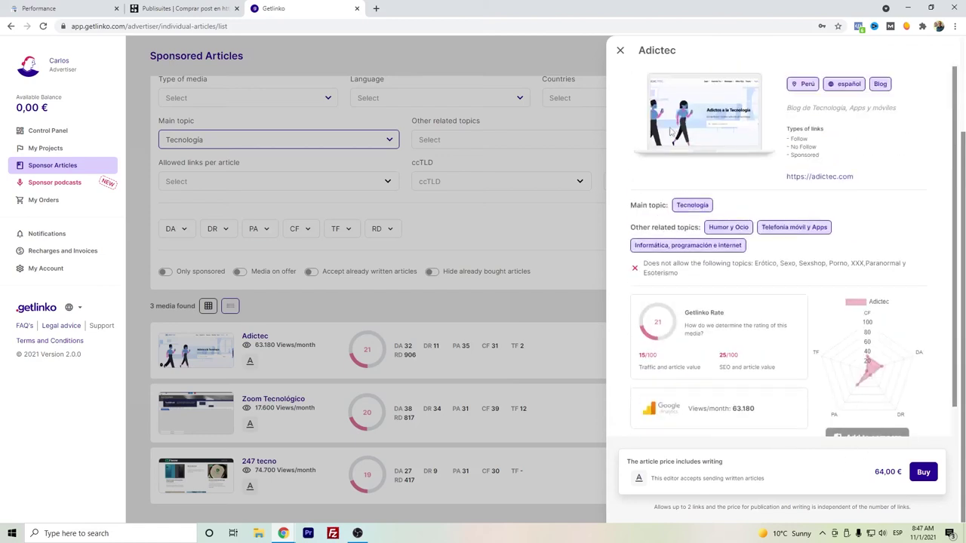
{"action": "left_click", "coordinate": [407, 134]}
{"action": "scroll", "coordinate": [415, 163], "scroll_direction": "up", "scroll_amount": 2}
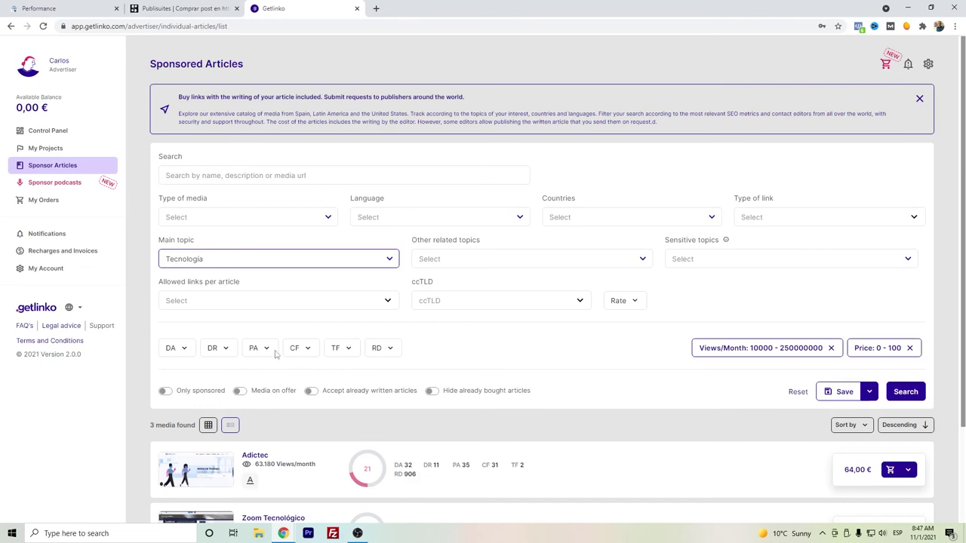
Return to the Publisuites start page and open the Fiverr website in a new browser tab
{"action": "left_click", "coordinate": [208, 8]}
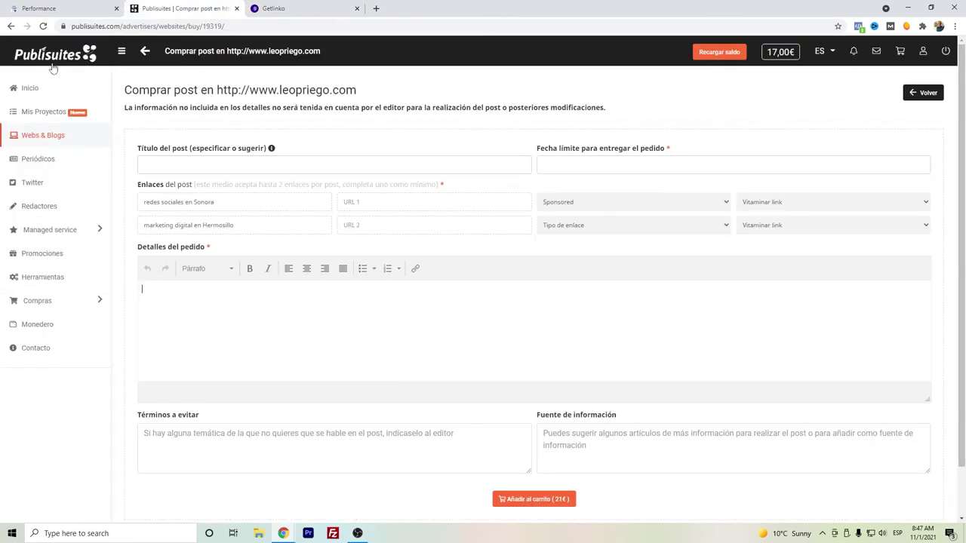
{"action": "left_click", "coordinate": [36, 88]}
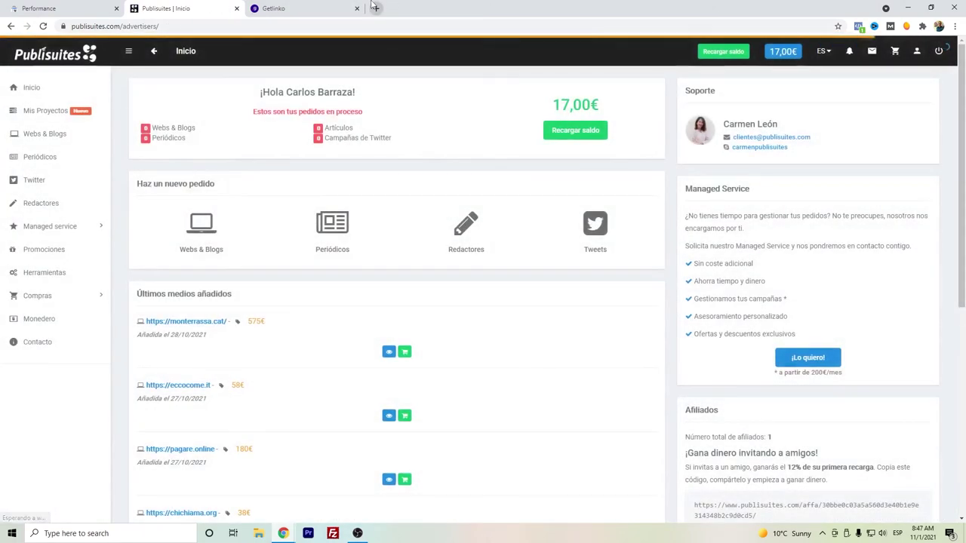
{"action": "left_click", "coordinate": [376, 8]}
{"action": "type", "text": "five"}
{"action": "key", "text": "Return"}
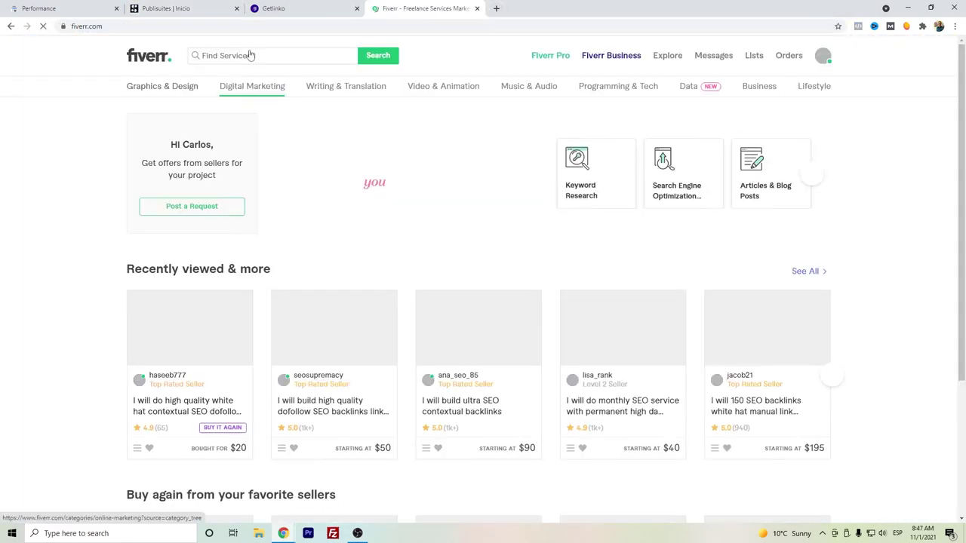
Check the recent searches on Fiverr and look over the recently viewed backlink services on its home page
{"action": "left_click", "coordinate": [251, 56]}
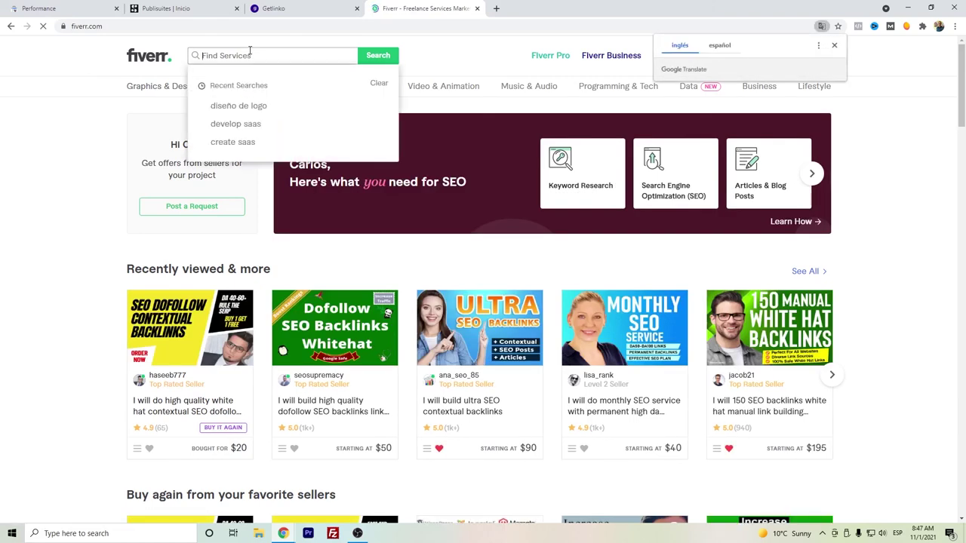
{"action": "left_click", "coordinate": [402, 258]}
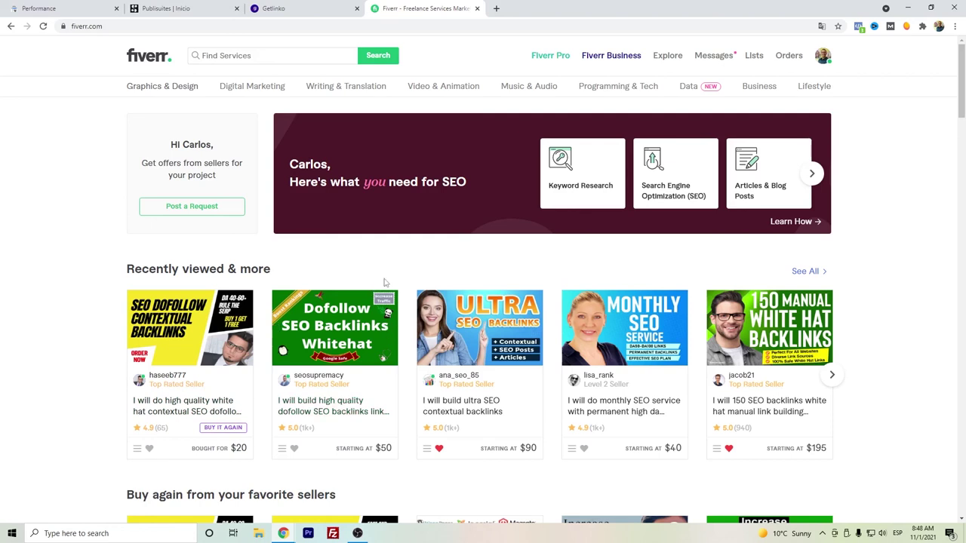
{"action": "scroll", "coordinate": [385, 281], "scroll_direction": "down", "scroll_amount": 1}
{"action": "scroll", "coordinate": [392, 278], "scroll_direction": "up", "scroll_amount": 1}
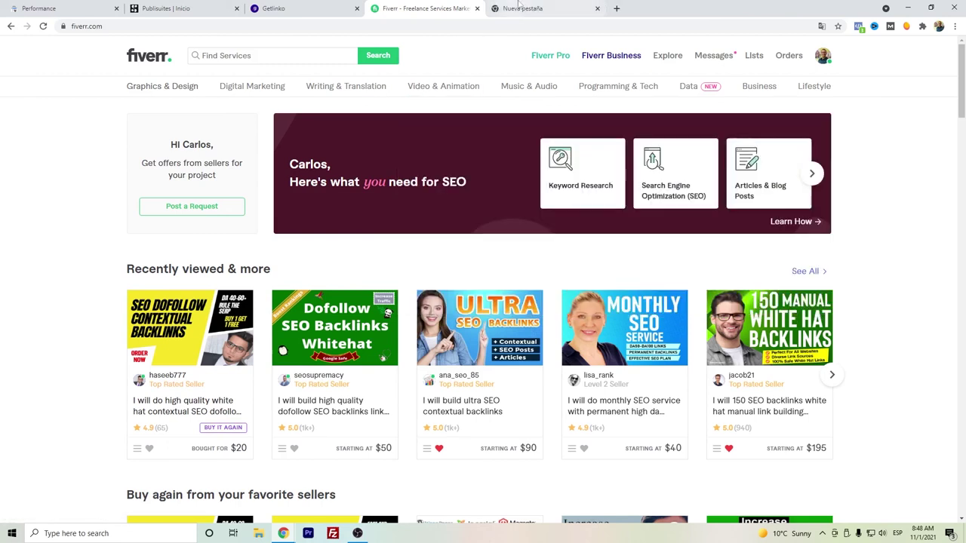
Search Google for unancor in a new browser tab and open the Unancor website
{"action": "key", "text": "ctrl+t"}
{"action": "type", "text": "unancor"}
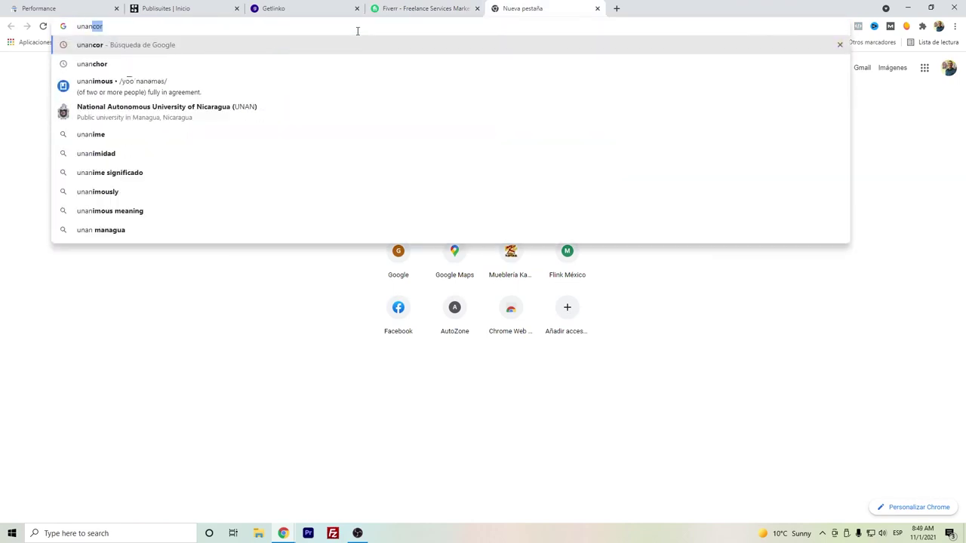
{"action": "key", "text": "Return"}
{"action": "left_click", "coordinate": [204, 157]}
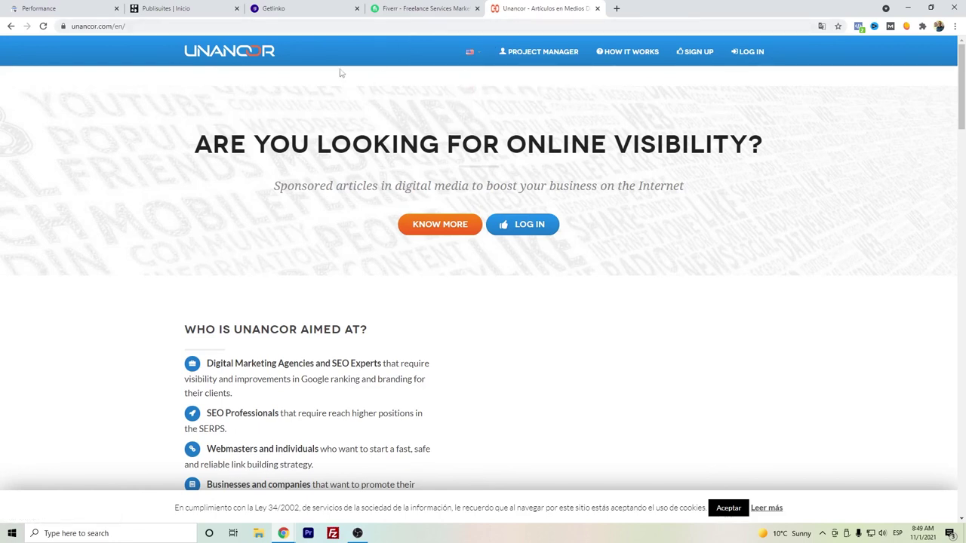
Search Google for backlinks in a new browser tab and open the linksmanagement.com ad for buying high DA backlinks
{"action": "left_click", "coordinate": [616, 8]}
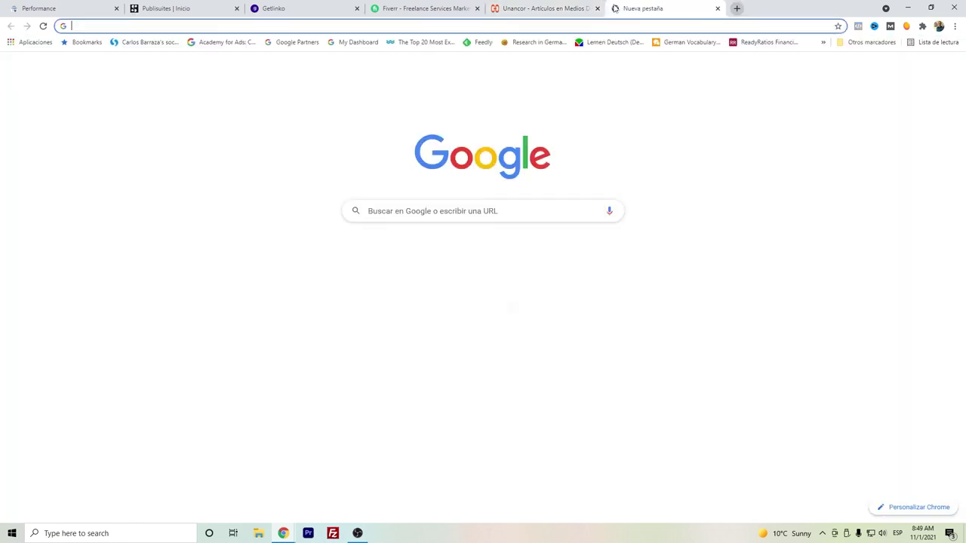
{"action": "type", "text": "backlinks"}
{"action": "key", "text": "Return"}
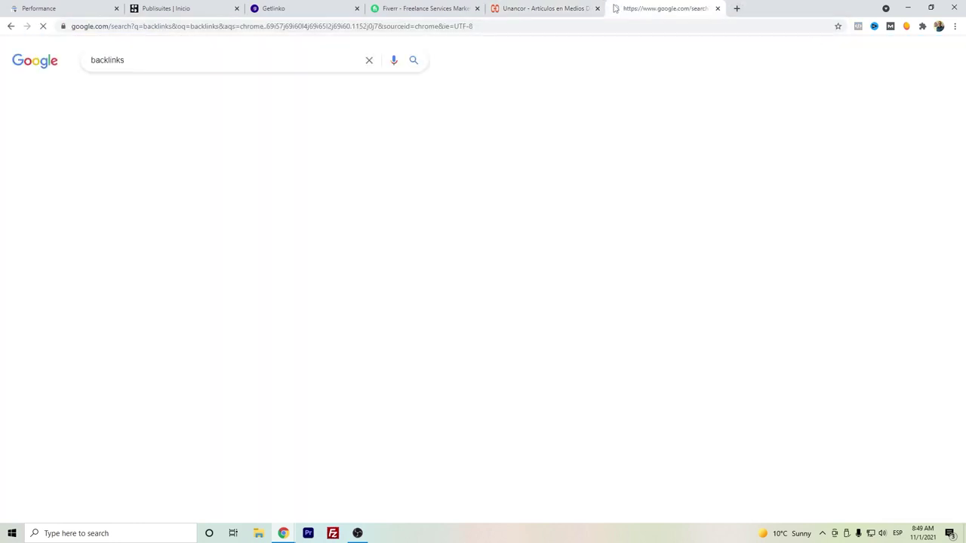
{"action": "scroll", "coordinate": [215, 280], "scroll_direction": "down", "scroll_amount": 2}
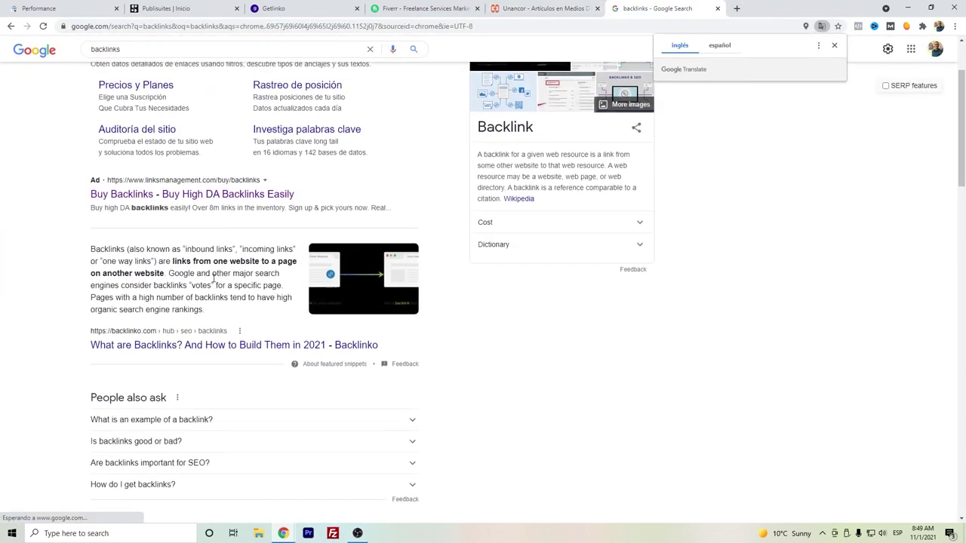
{"action": "scroll", "coordinate": [214, 278], "scroll_direction": "up", "scroll_amount": 3}
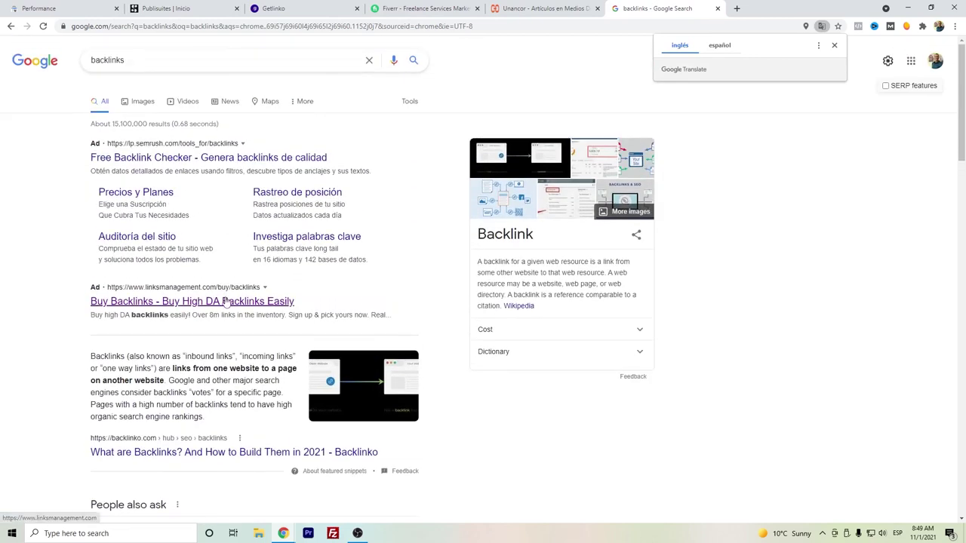
{"action": "left_click", "coordinate": [225, 302]}
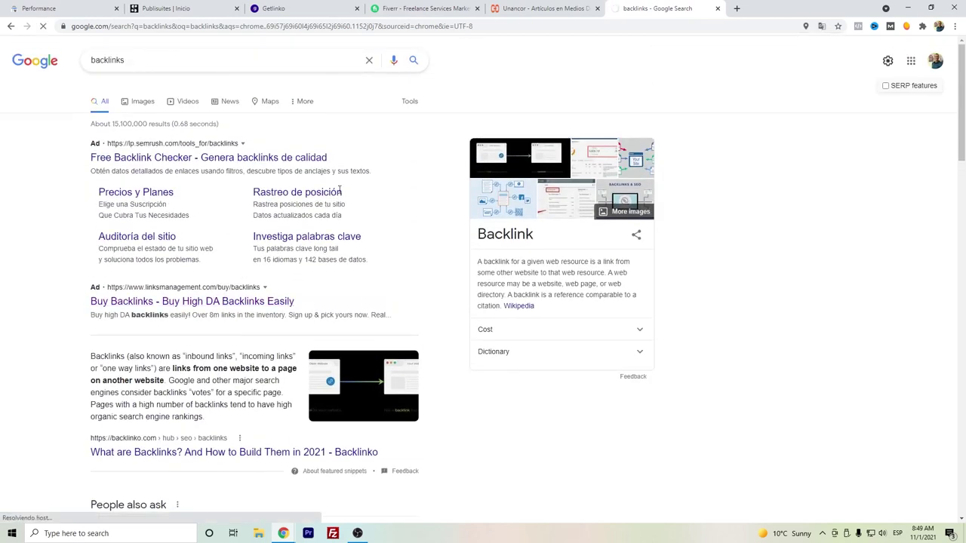